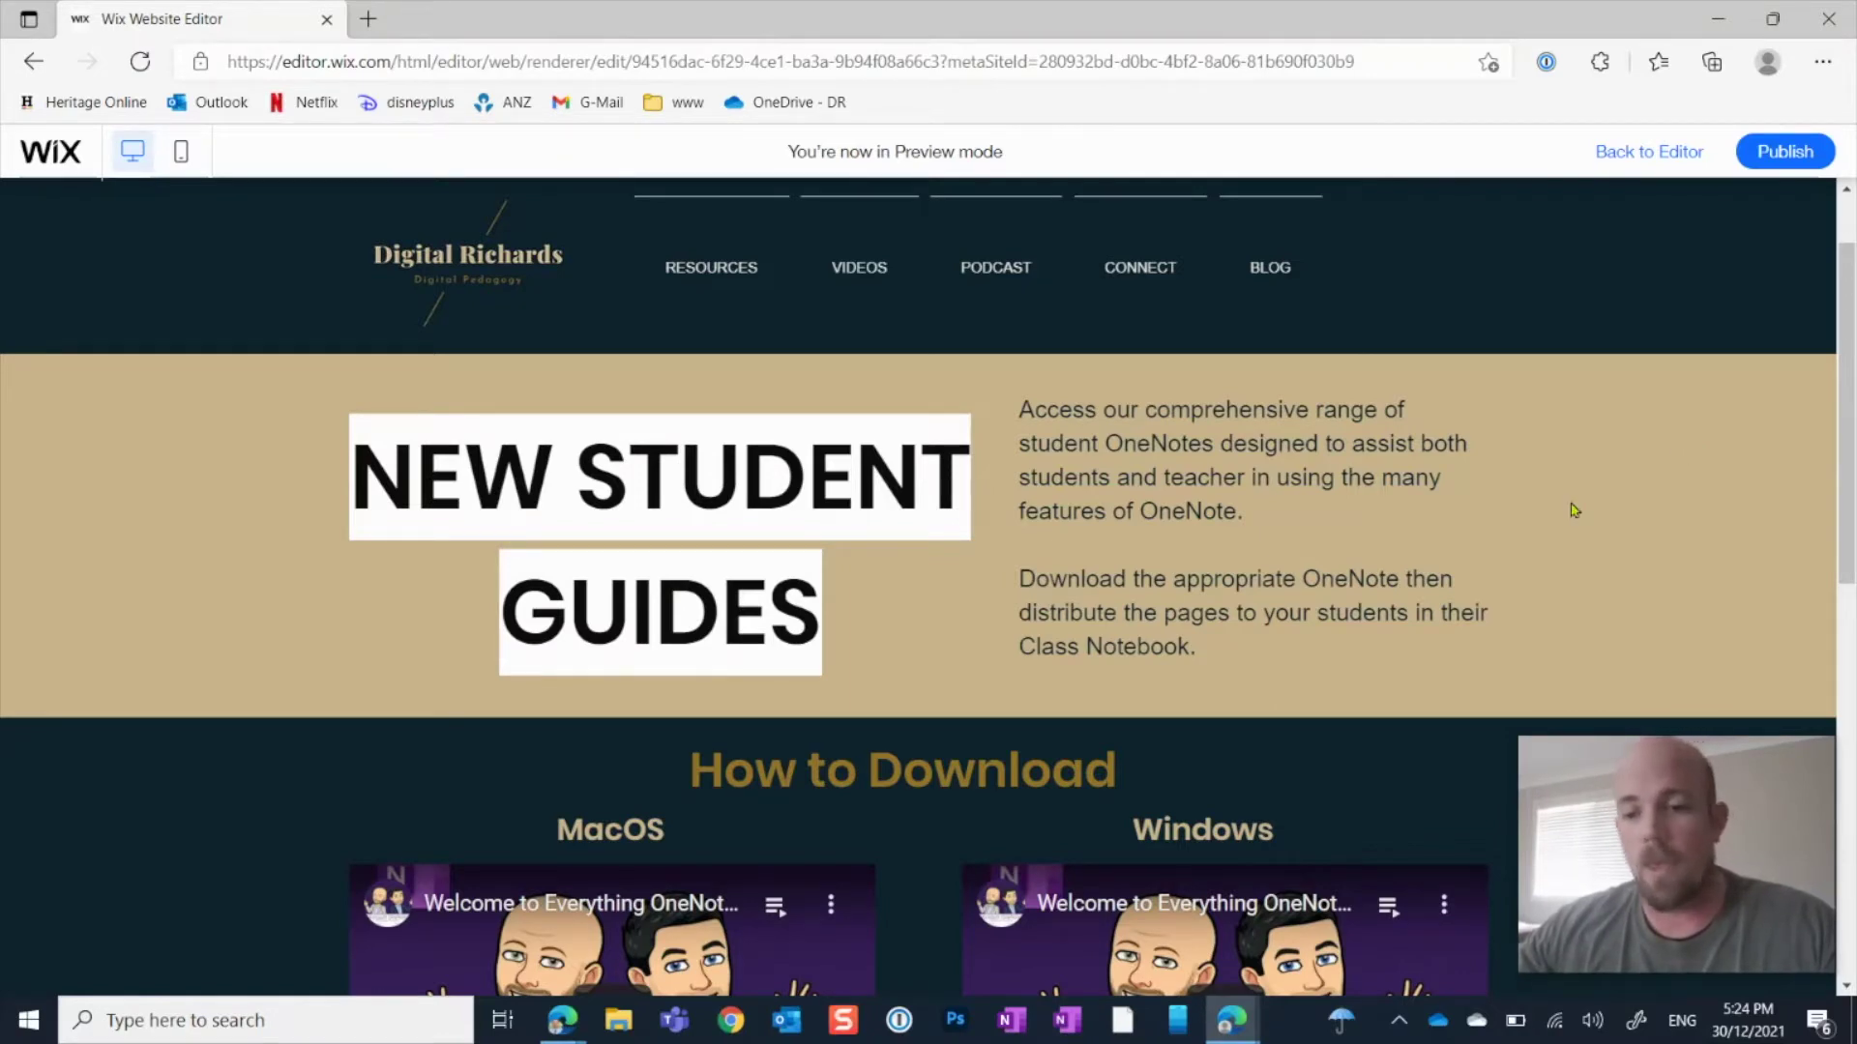
Scroll the Wix preview down to the iPad, MacBook and Windows 10 cards and open the iPad download link
{"action": "scroll", "coordinate": [1365, 586], "scroll_direction": "down", "scroll_amount": 2}
{"action": "scroll", "coordinate": [1364, 586], "scroll_direction": "down", "scroll_amount": 5}
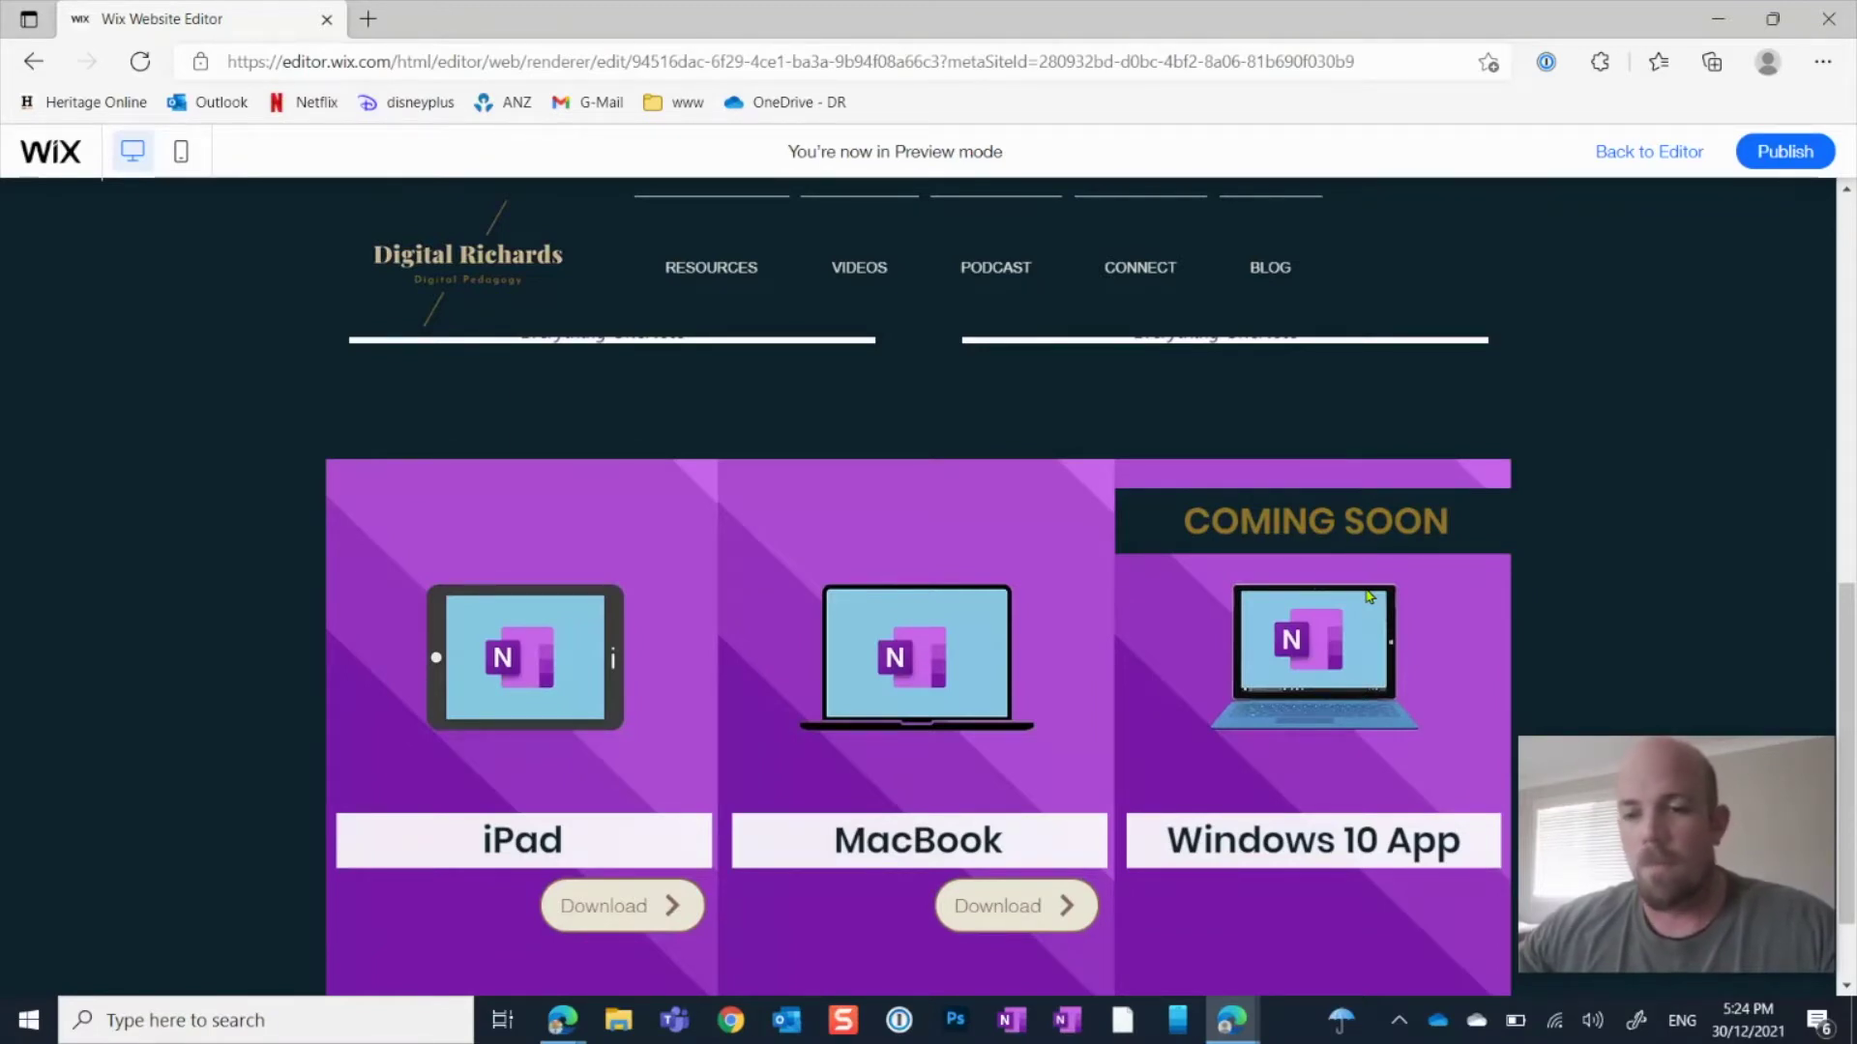
{"action": "scroll", "coordinate": [1369, 597], "scroll_direction": "up", "scroll_amount": 4}
{"action": "scroll", "coordinate": [1364, 584], "scroll_direction": "down", "scroll_amount": 3}
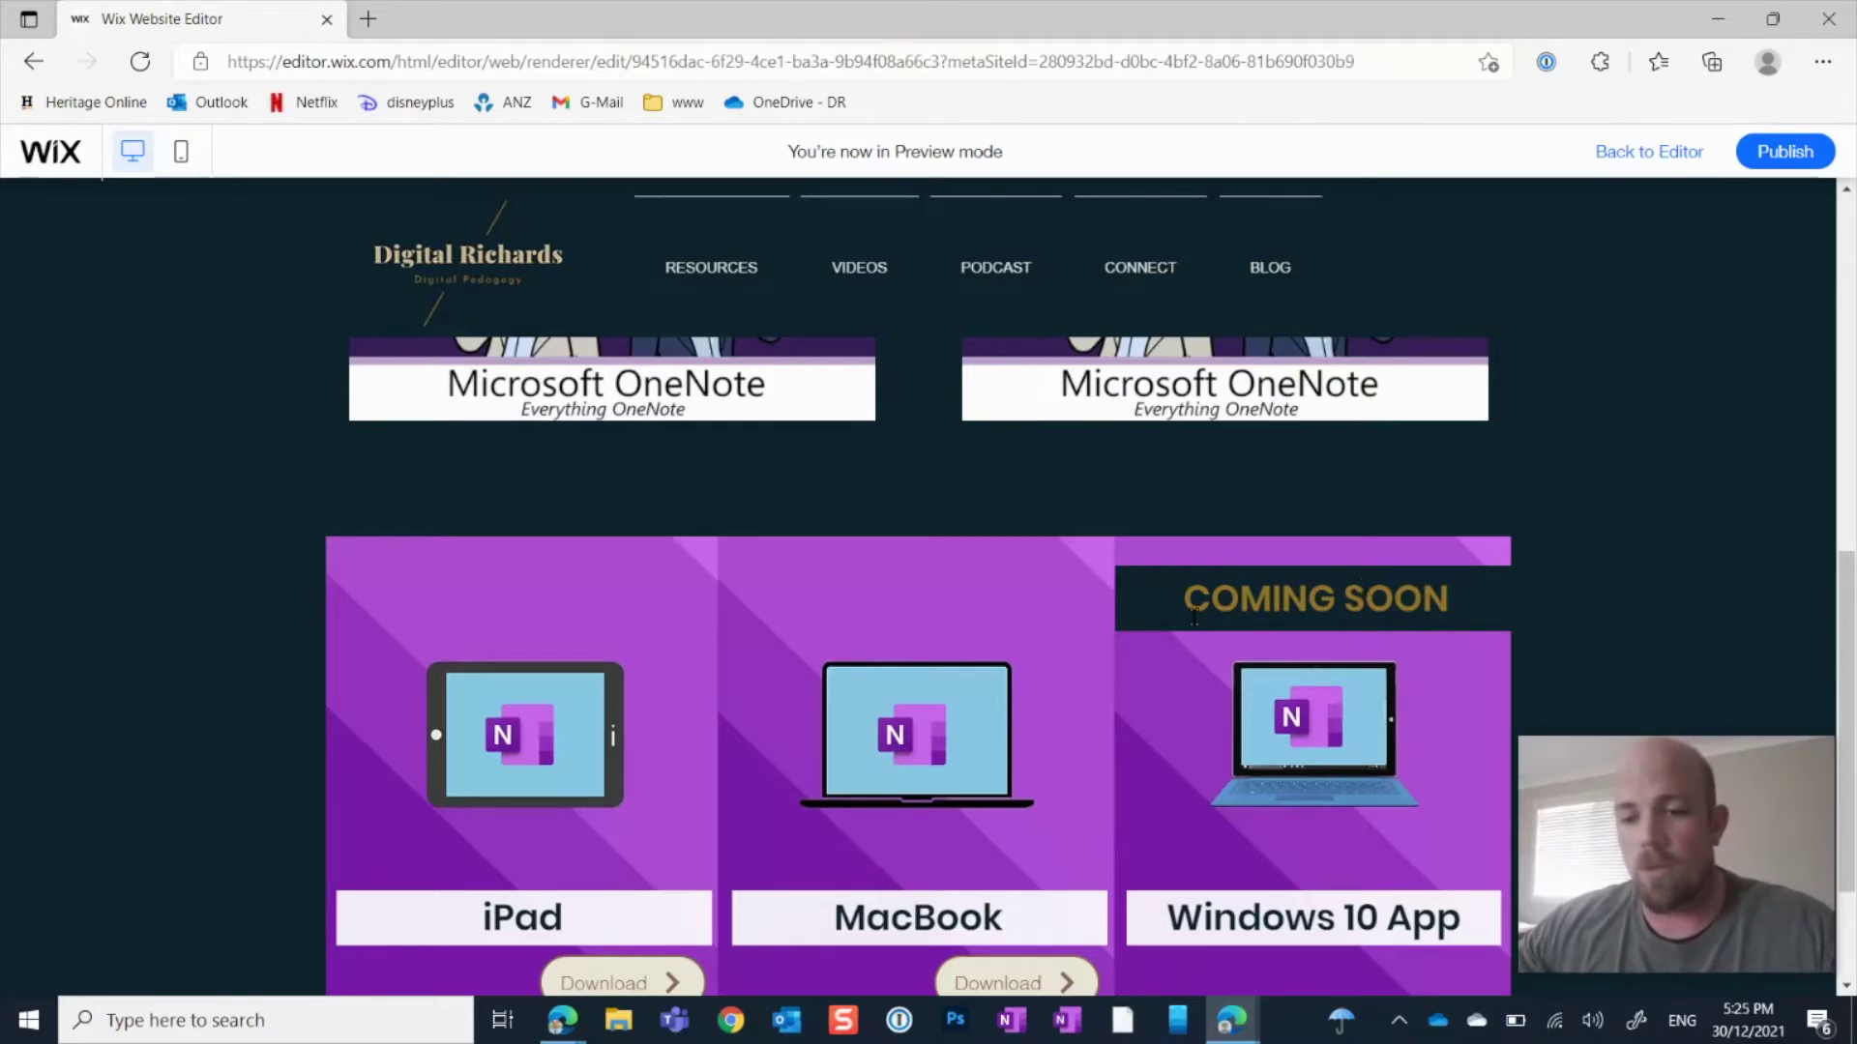
{"action": "scroll", "coordinate": [1194, 618], "scroll_direction": "down", "scroll_amount": 2}
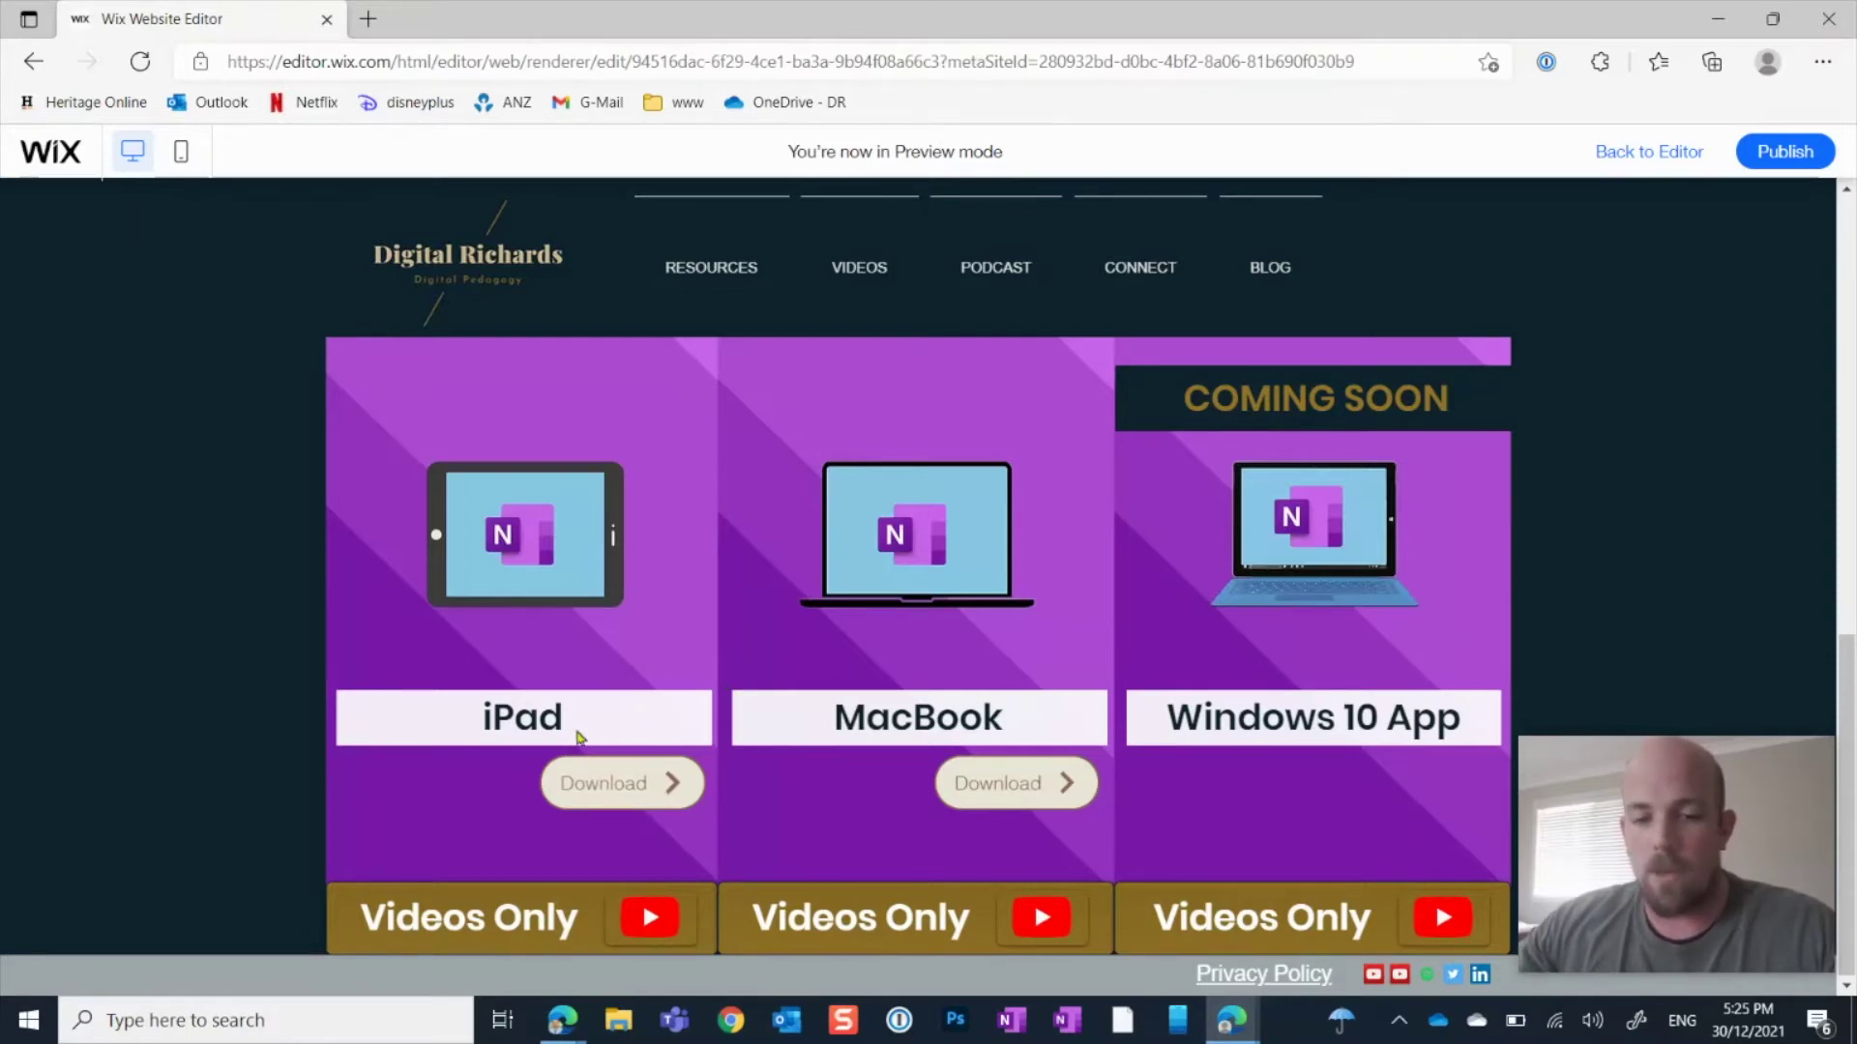
{"action": "left_click", "coordinate": [602, 789]}
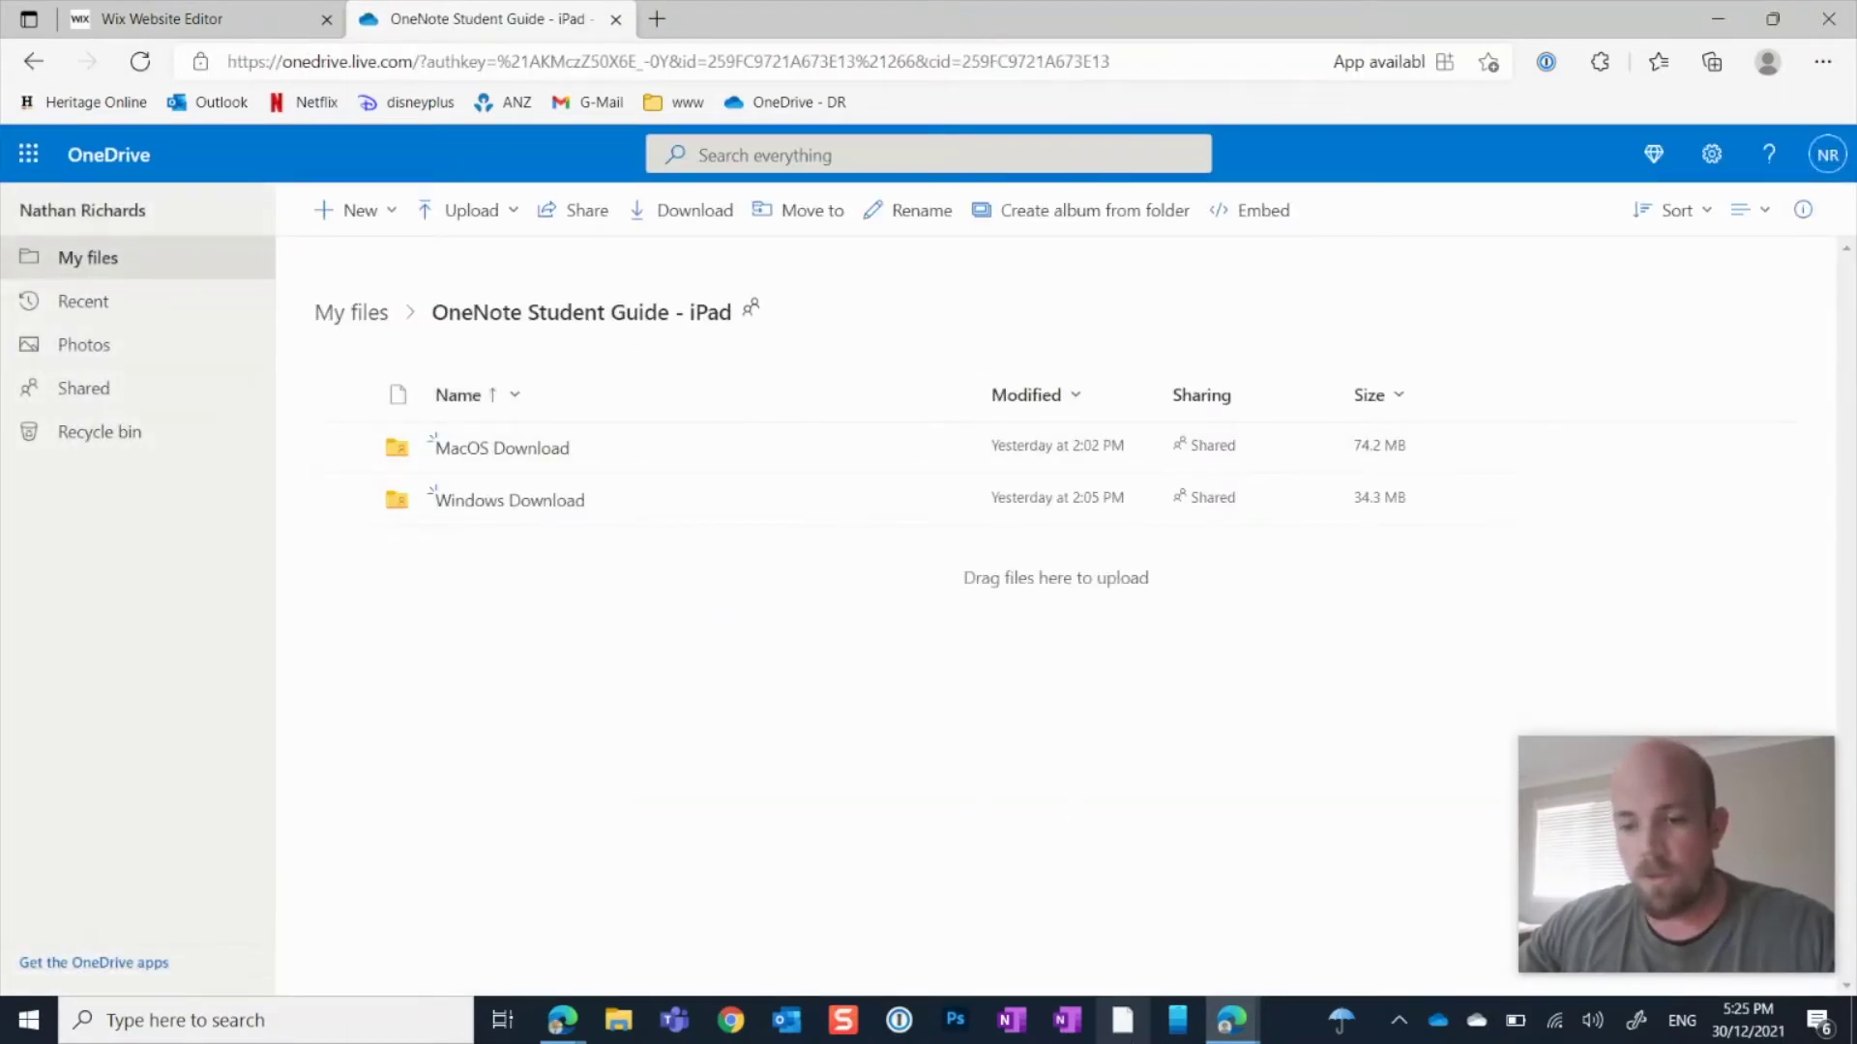
In the private window, open the Windows Download folder and select the OneNote Student Guide notebook file
{"action": "mouse_move", "coordinate": [1231, 1020]}
{"action": "left_click", "coordinate": [1312, 956]}
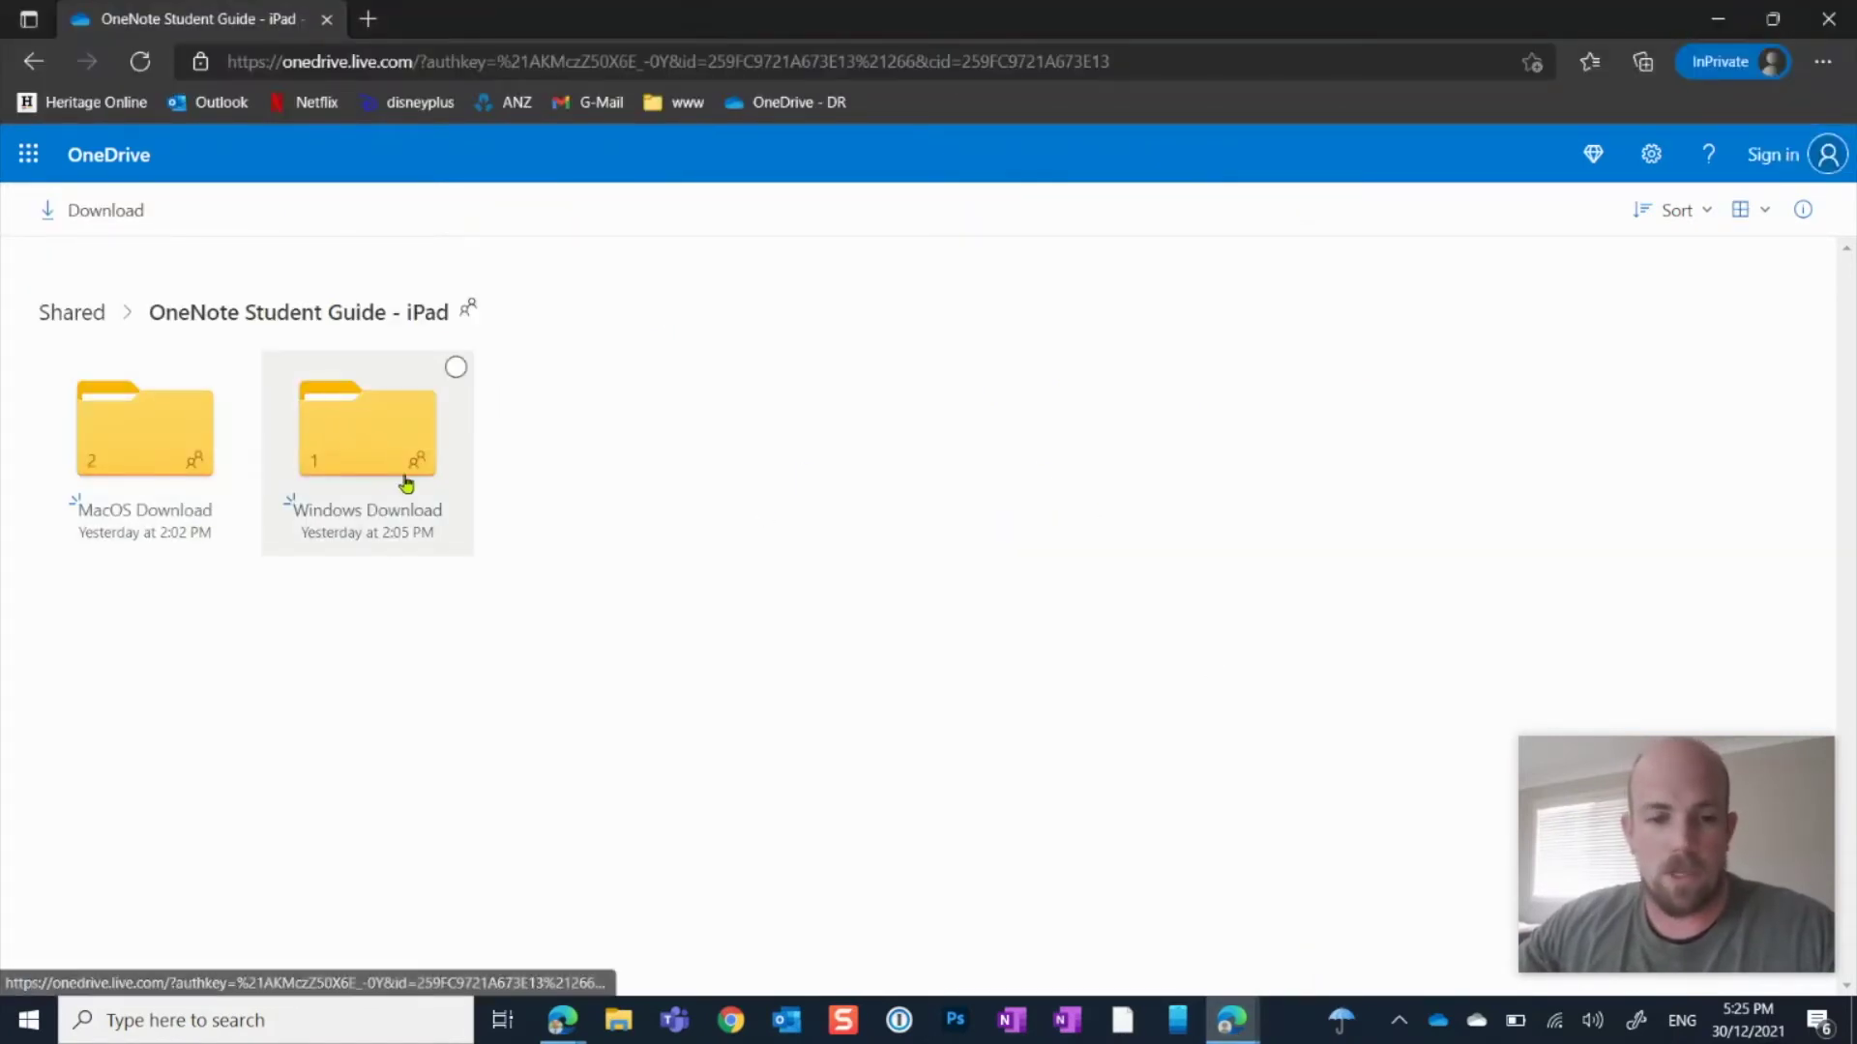
{"action": "left_click", "coordinate": [385, 428]}
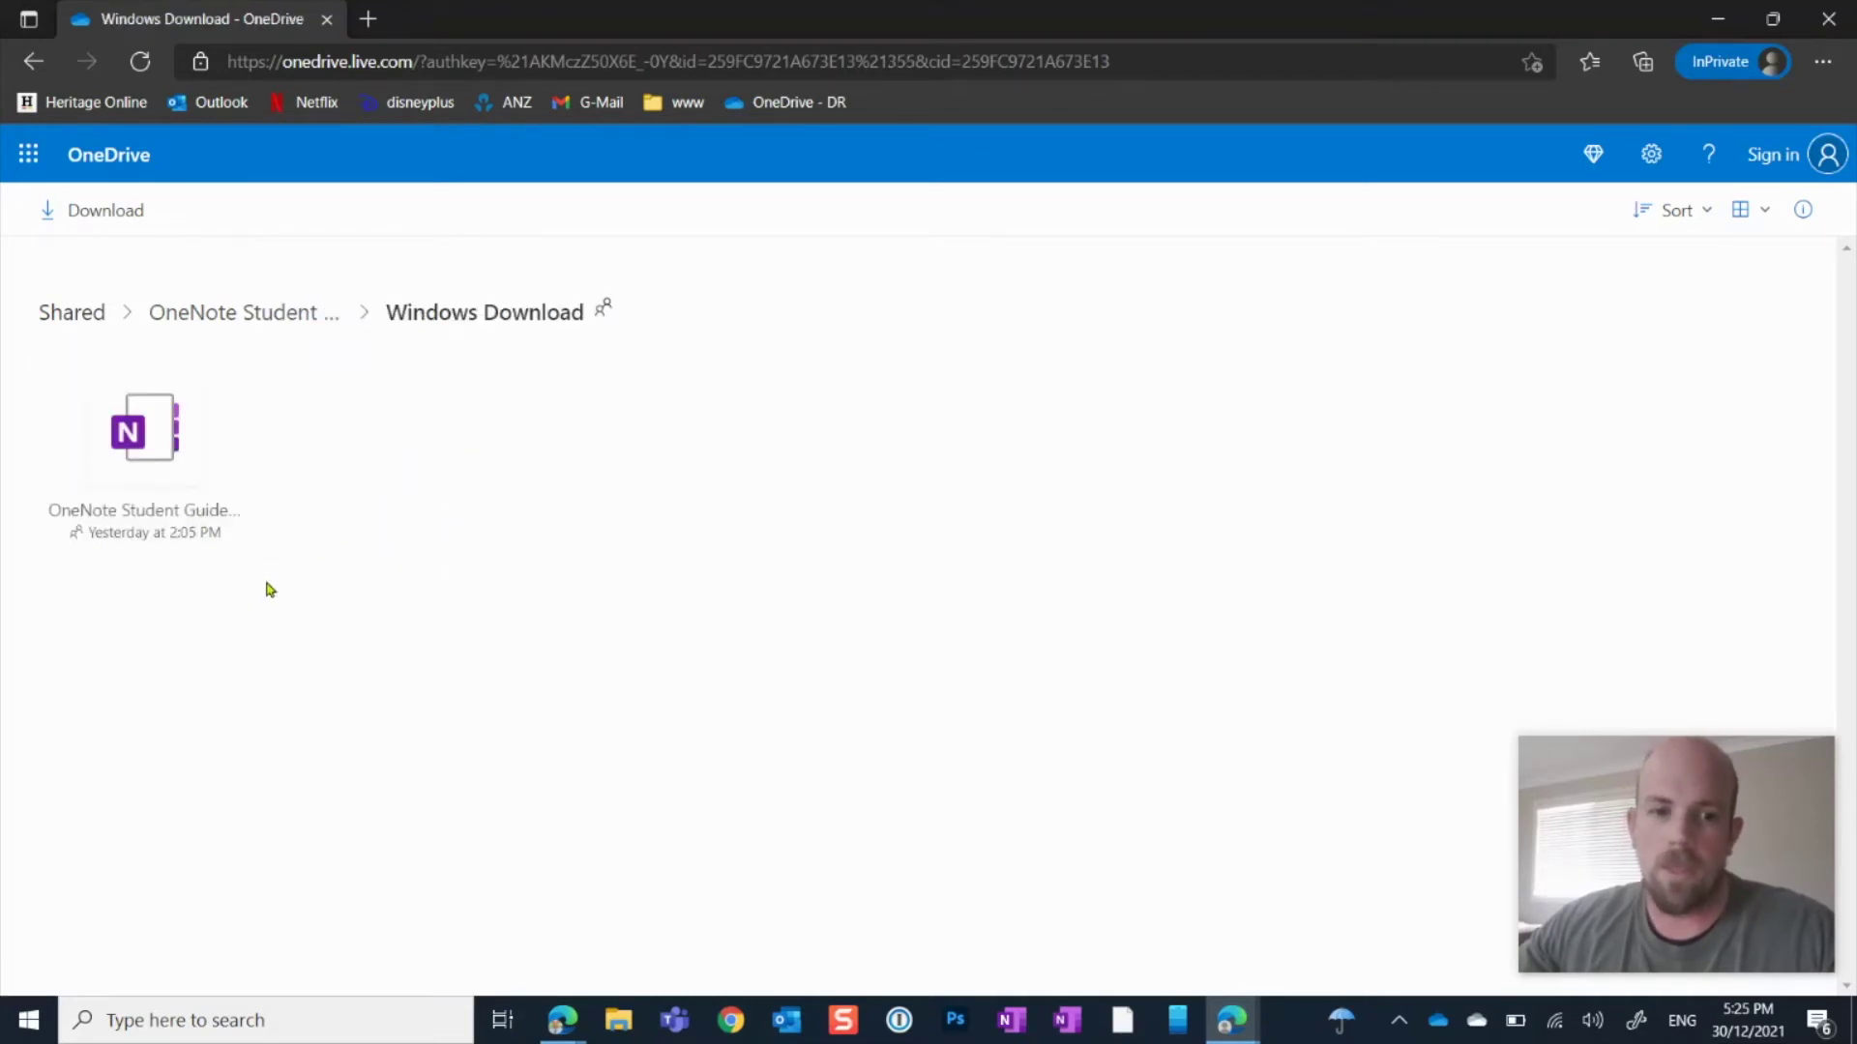
{"action": "left_click", "coordinate": [165, 471]}
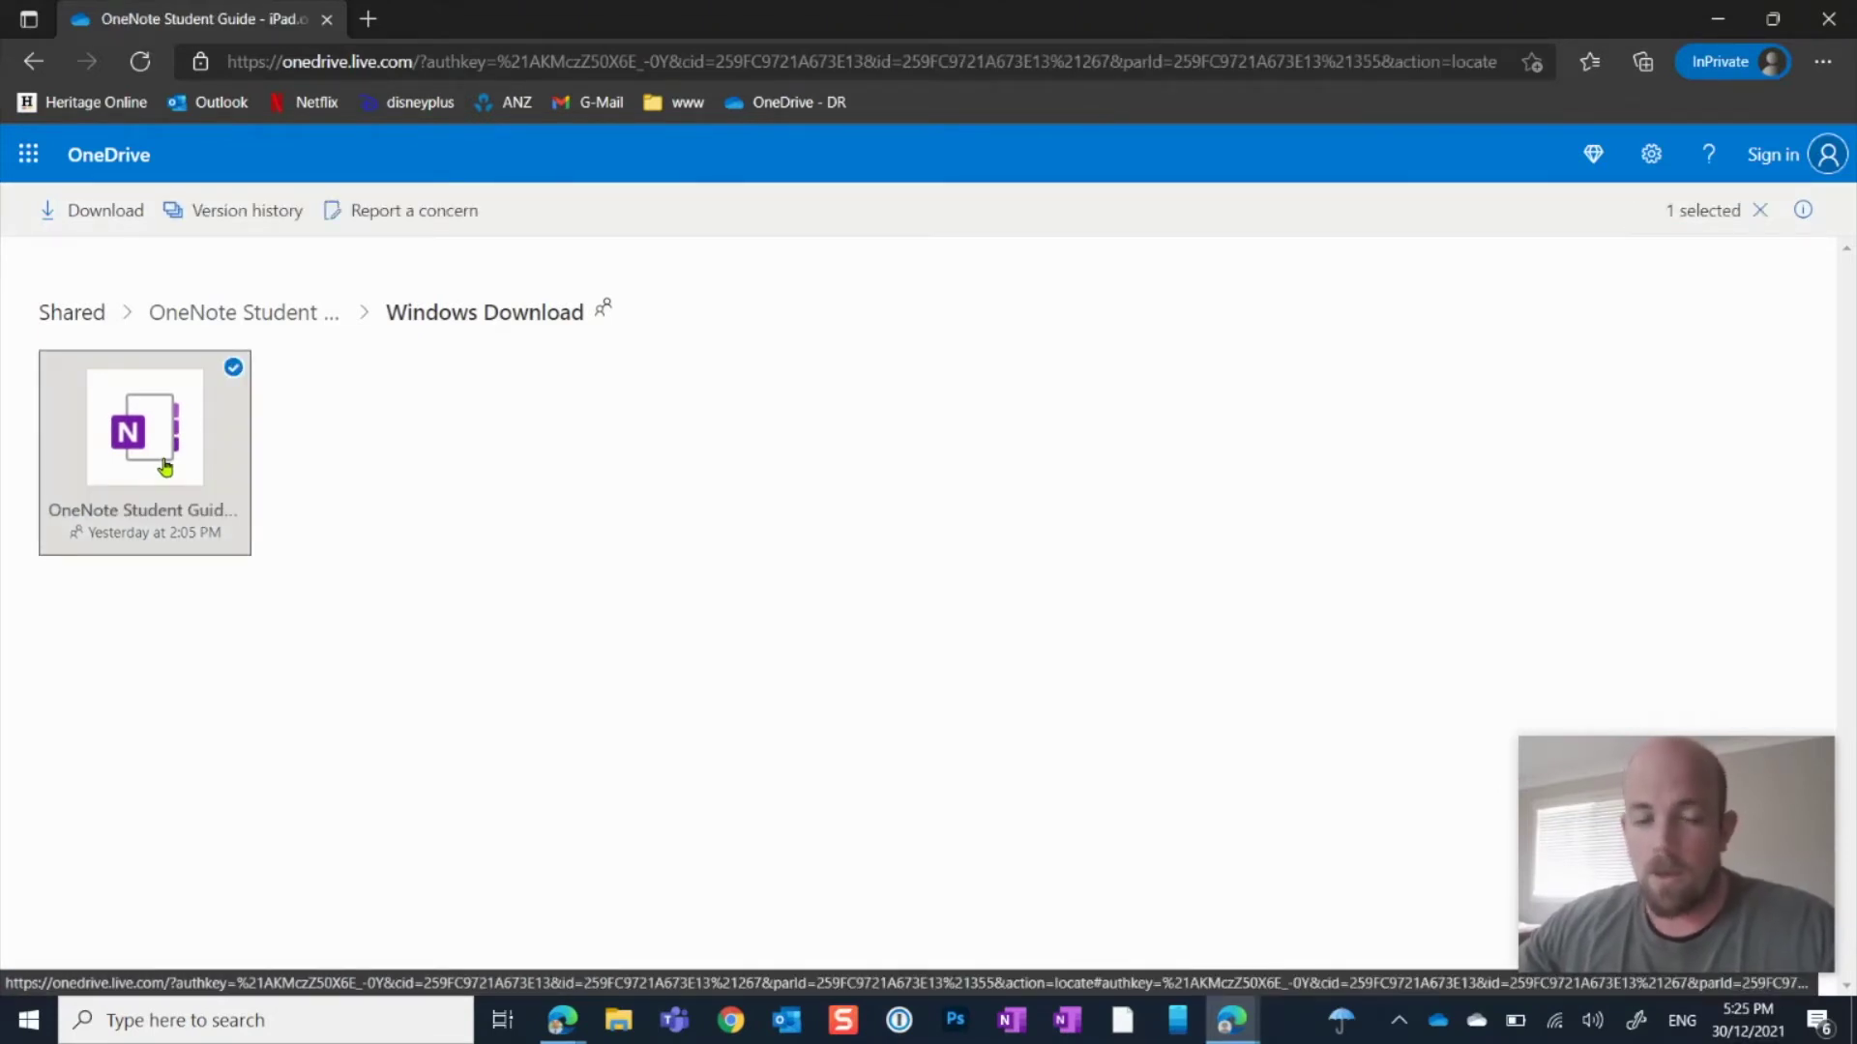
Download the notebook as OneNote Student Guide - iPad (2).onepkg (34.3 MB) and dismiss the downloads list
{"action": "left_click", "coordinate": [81, 218]}
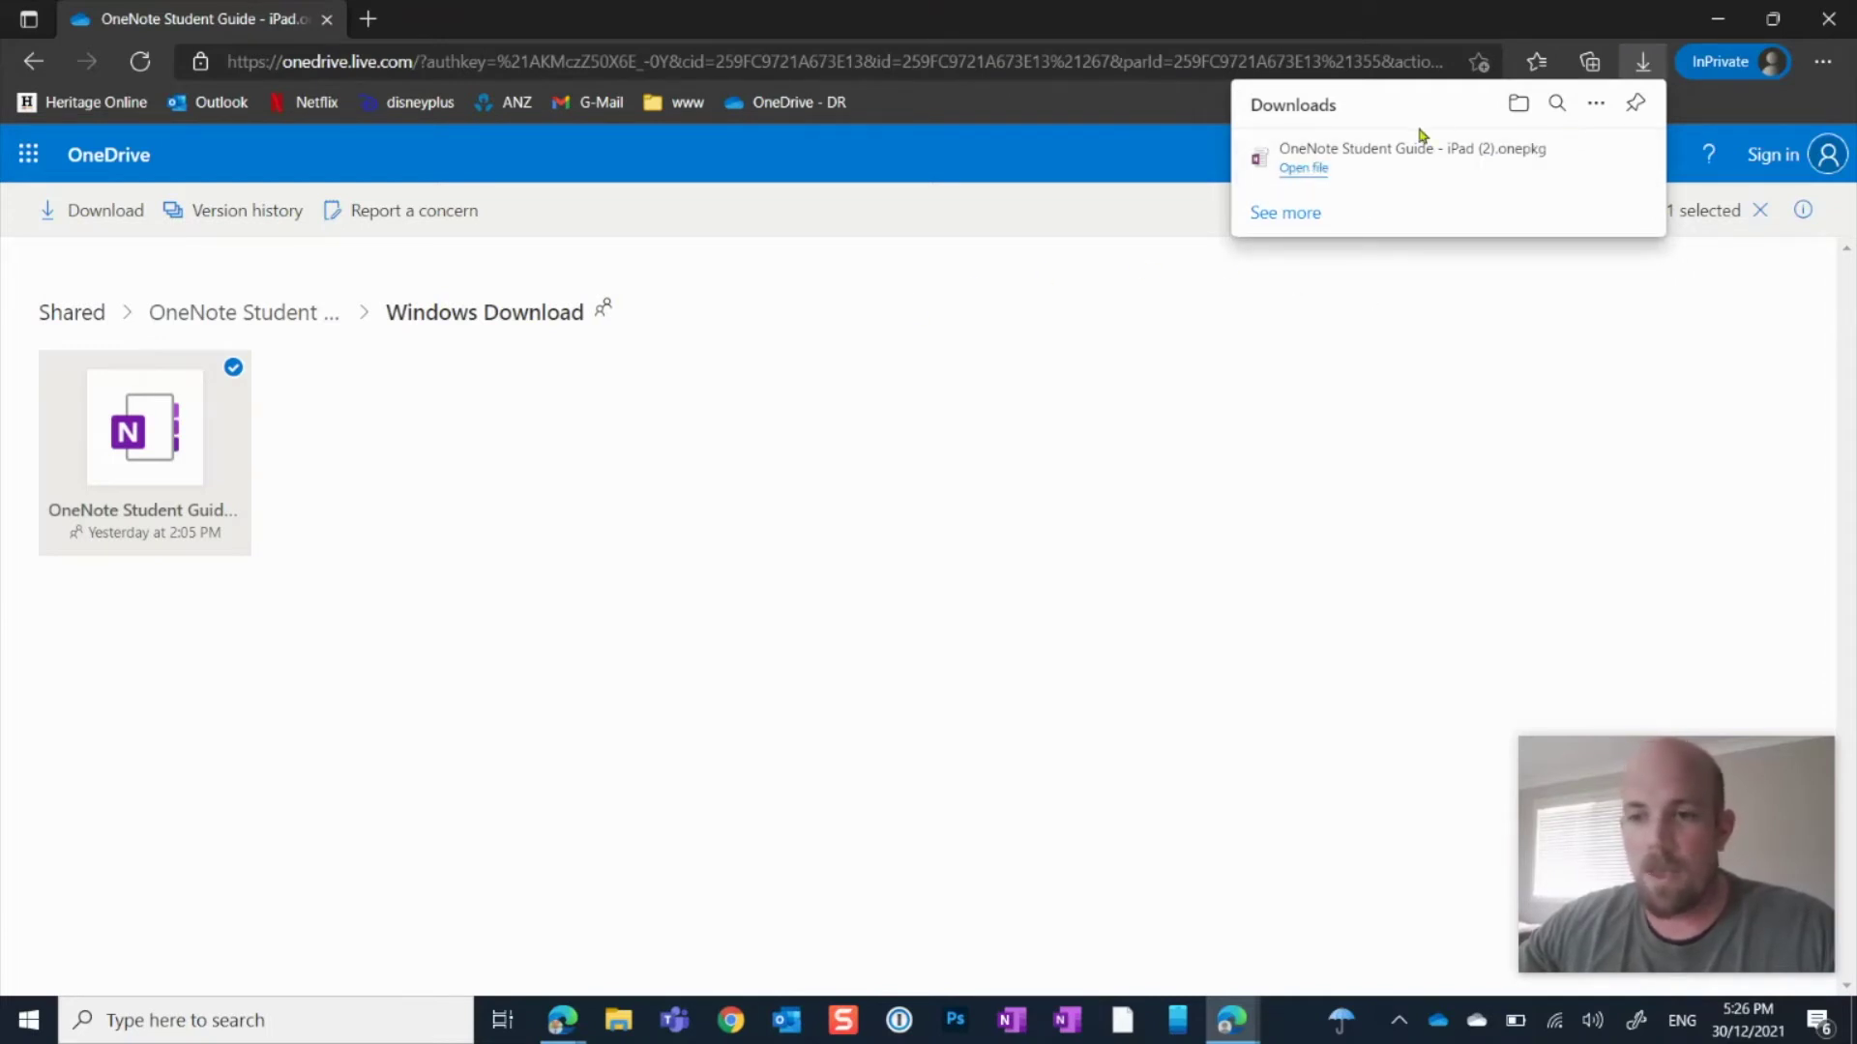
{"action": "left_click", "coordinate": [1037, 161]}
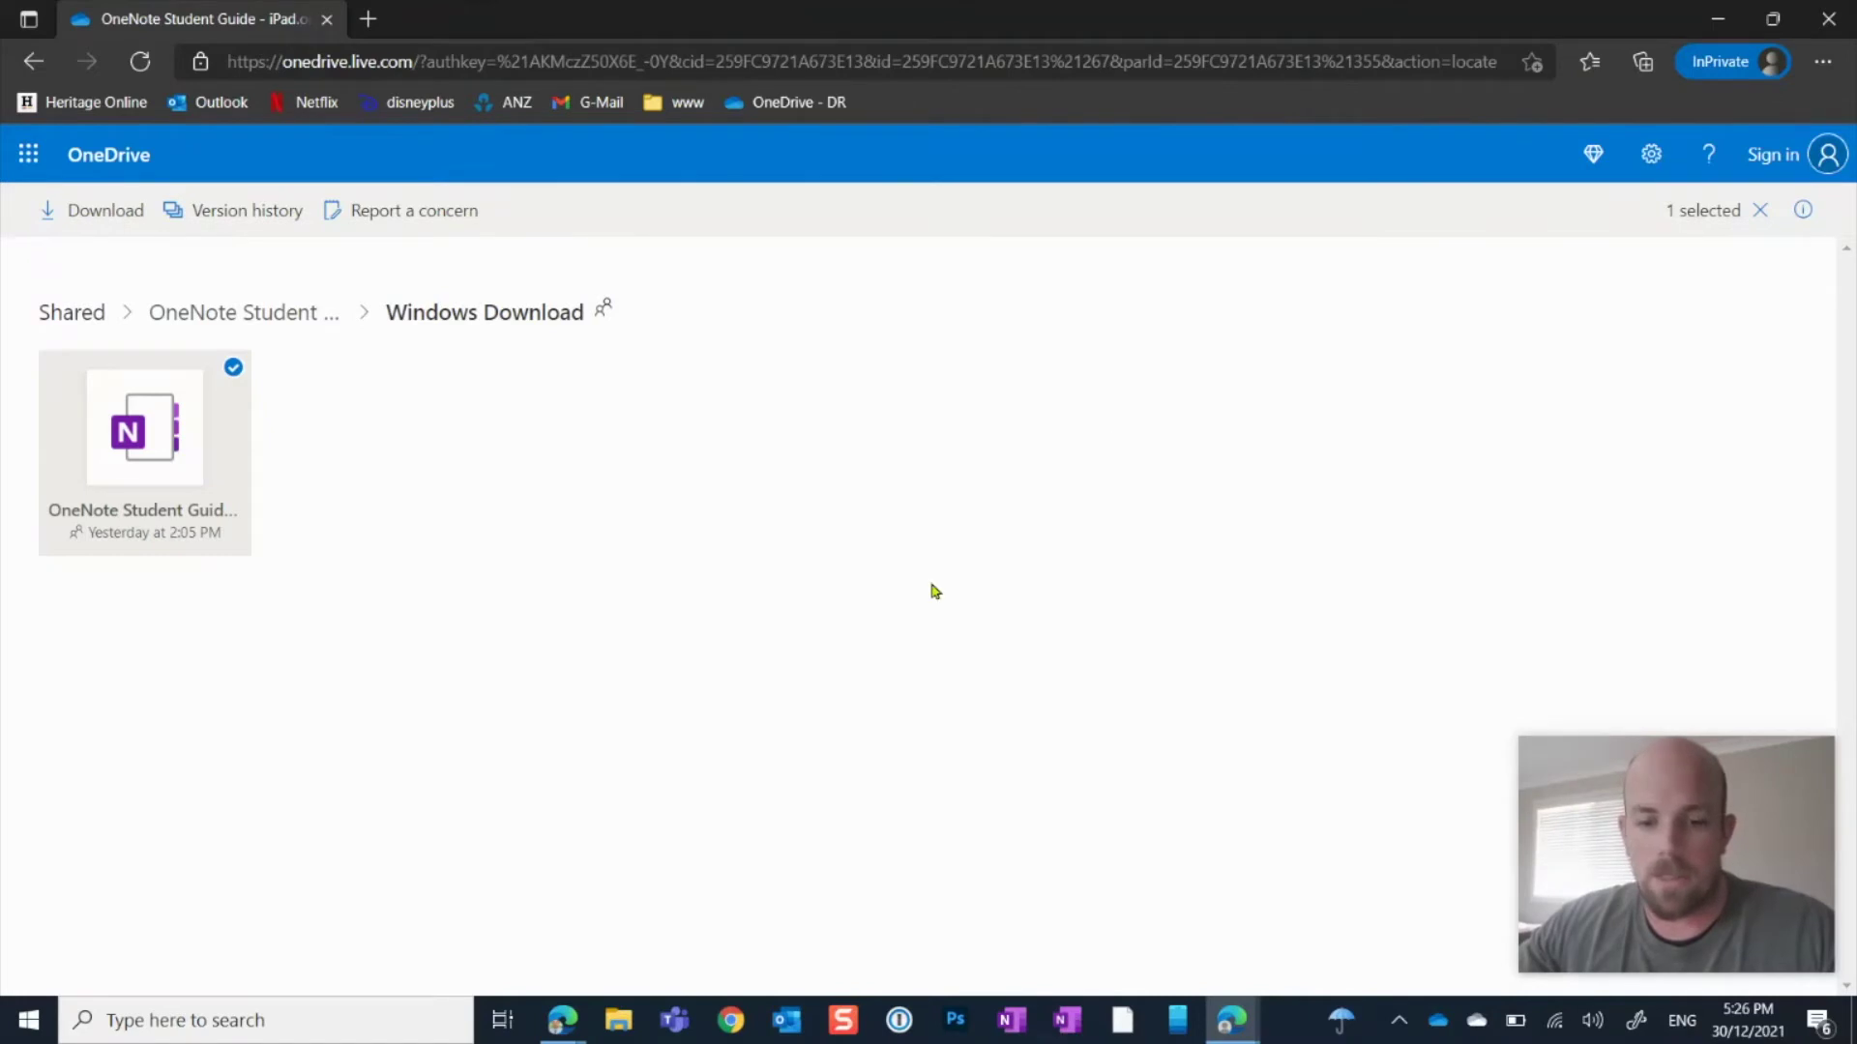
Open the OneNote Student Guide .onepkg package from the Downloads folder in File Explorer
{"action": "left_click", "coordinate": [623, 1023]}
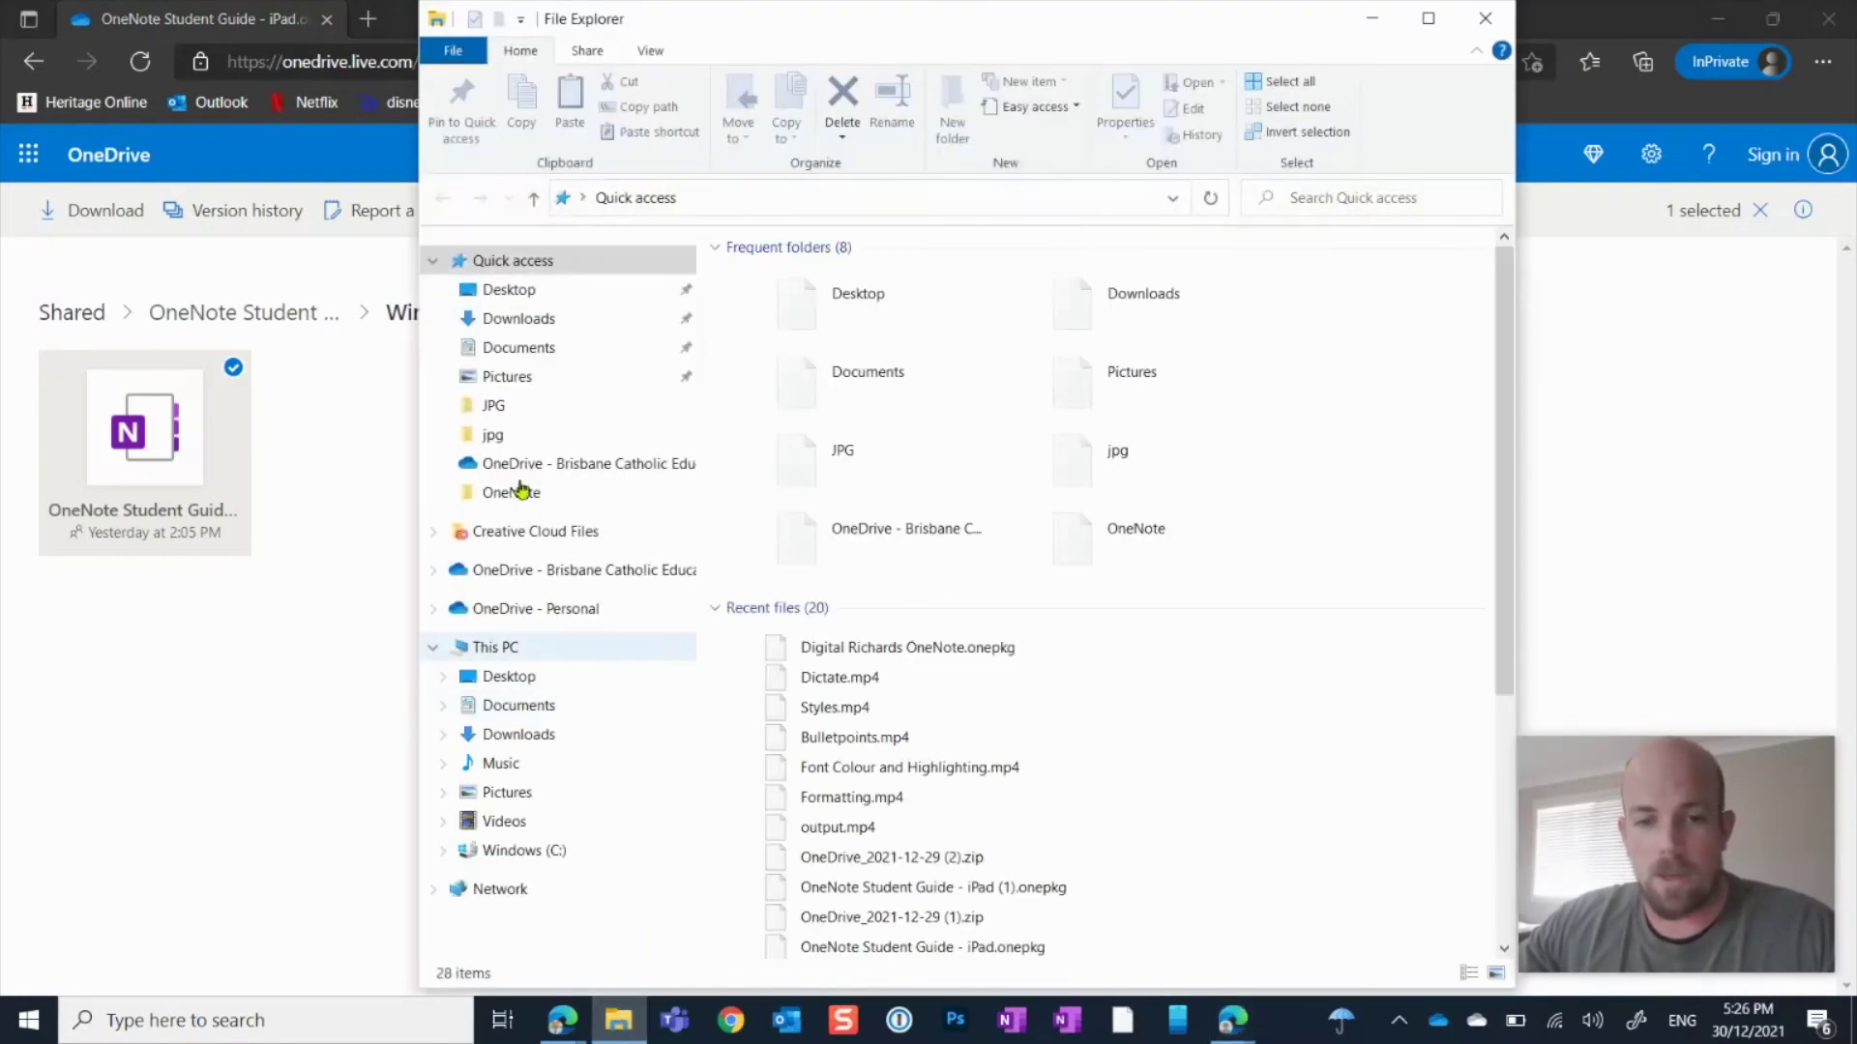
{"action": "left_click", "coordinate": [527, 319]}
{"action": "left_click", "coordinate": [755, 300]}
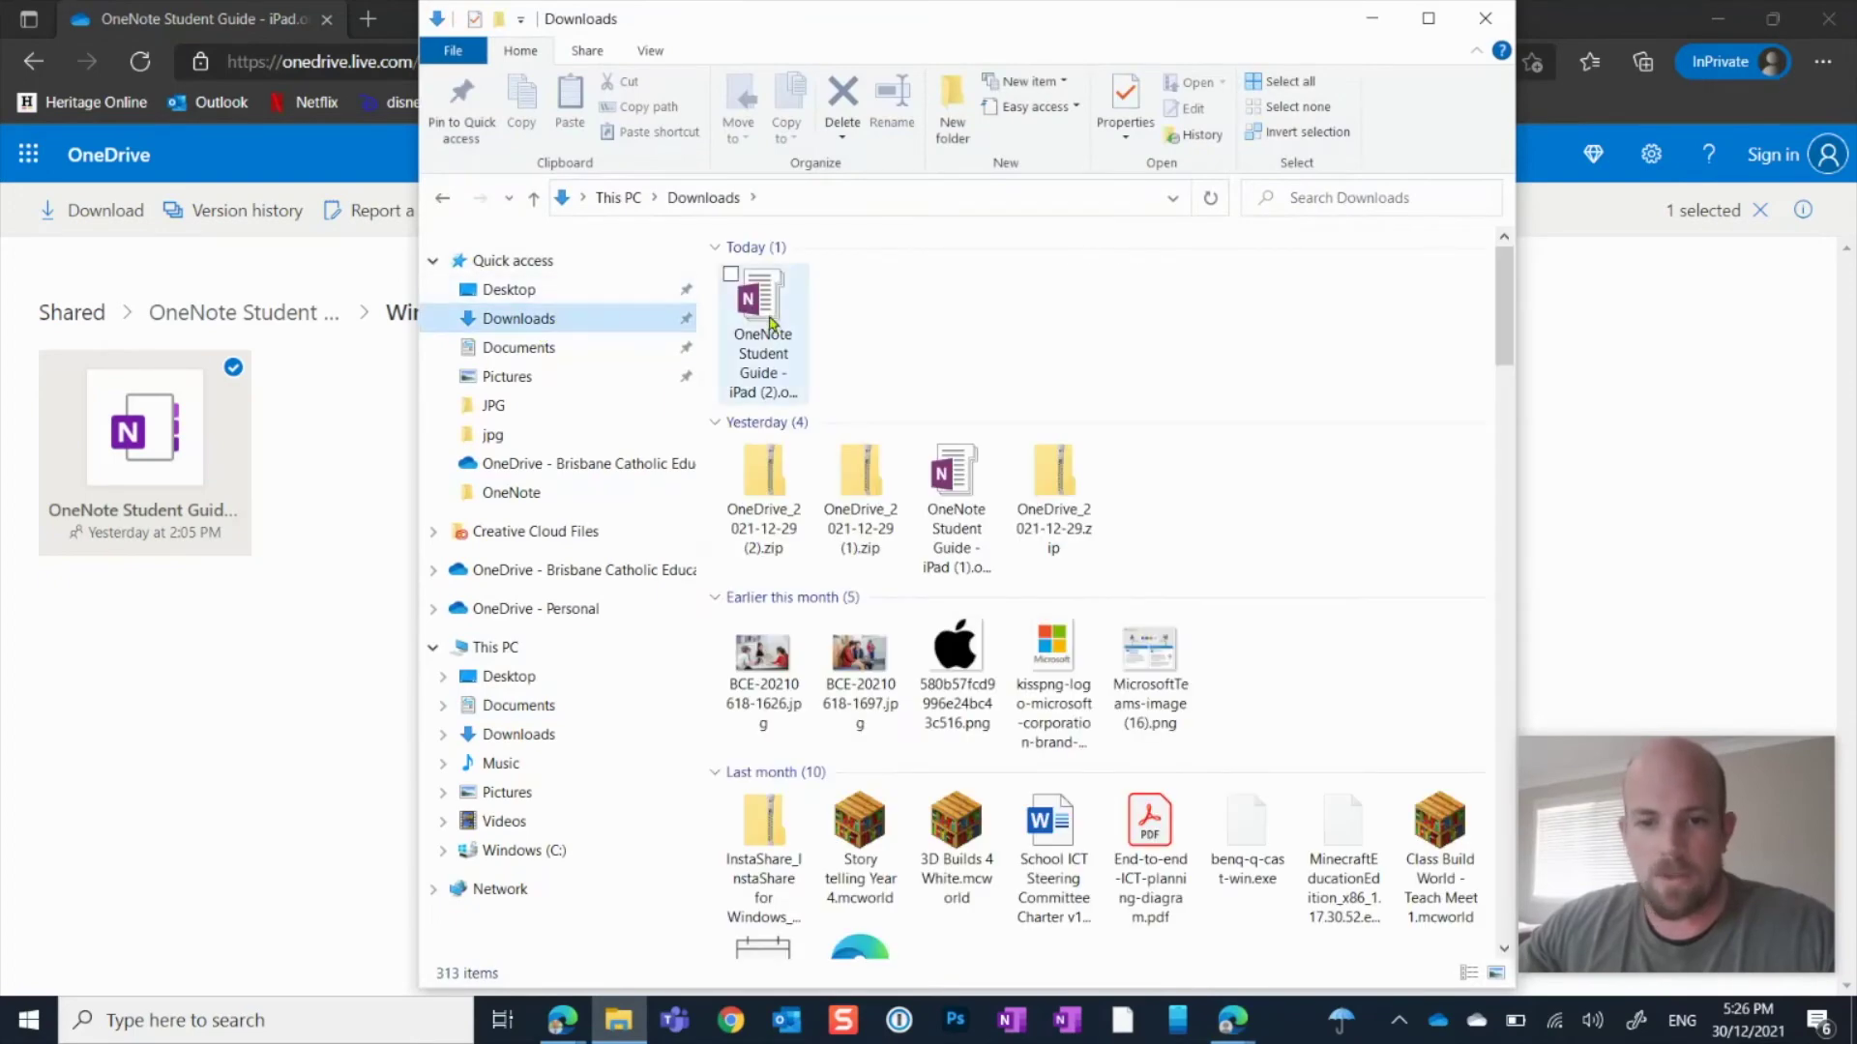
{"action": "double_click", "coordinate": [769, 283]}
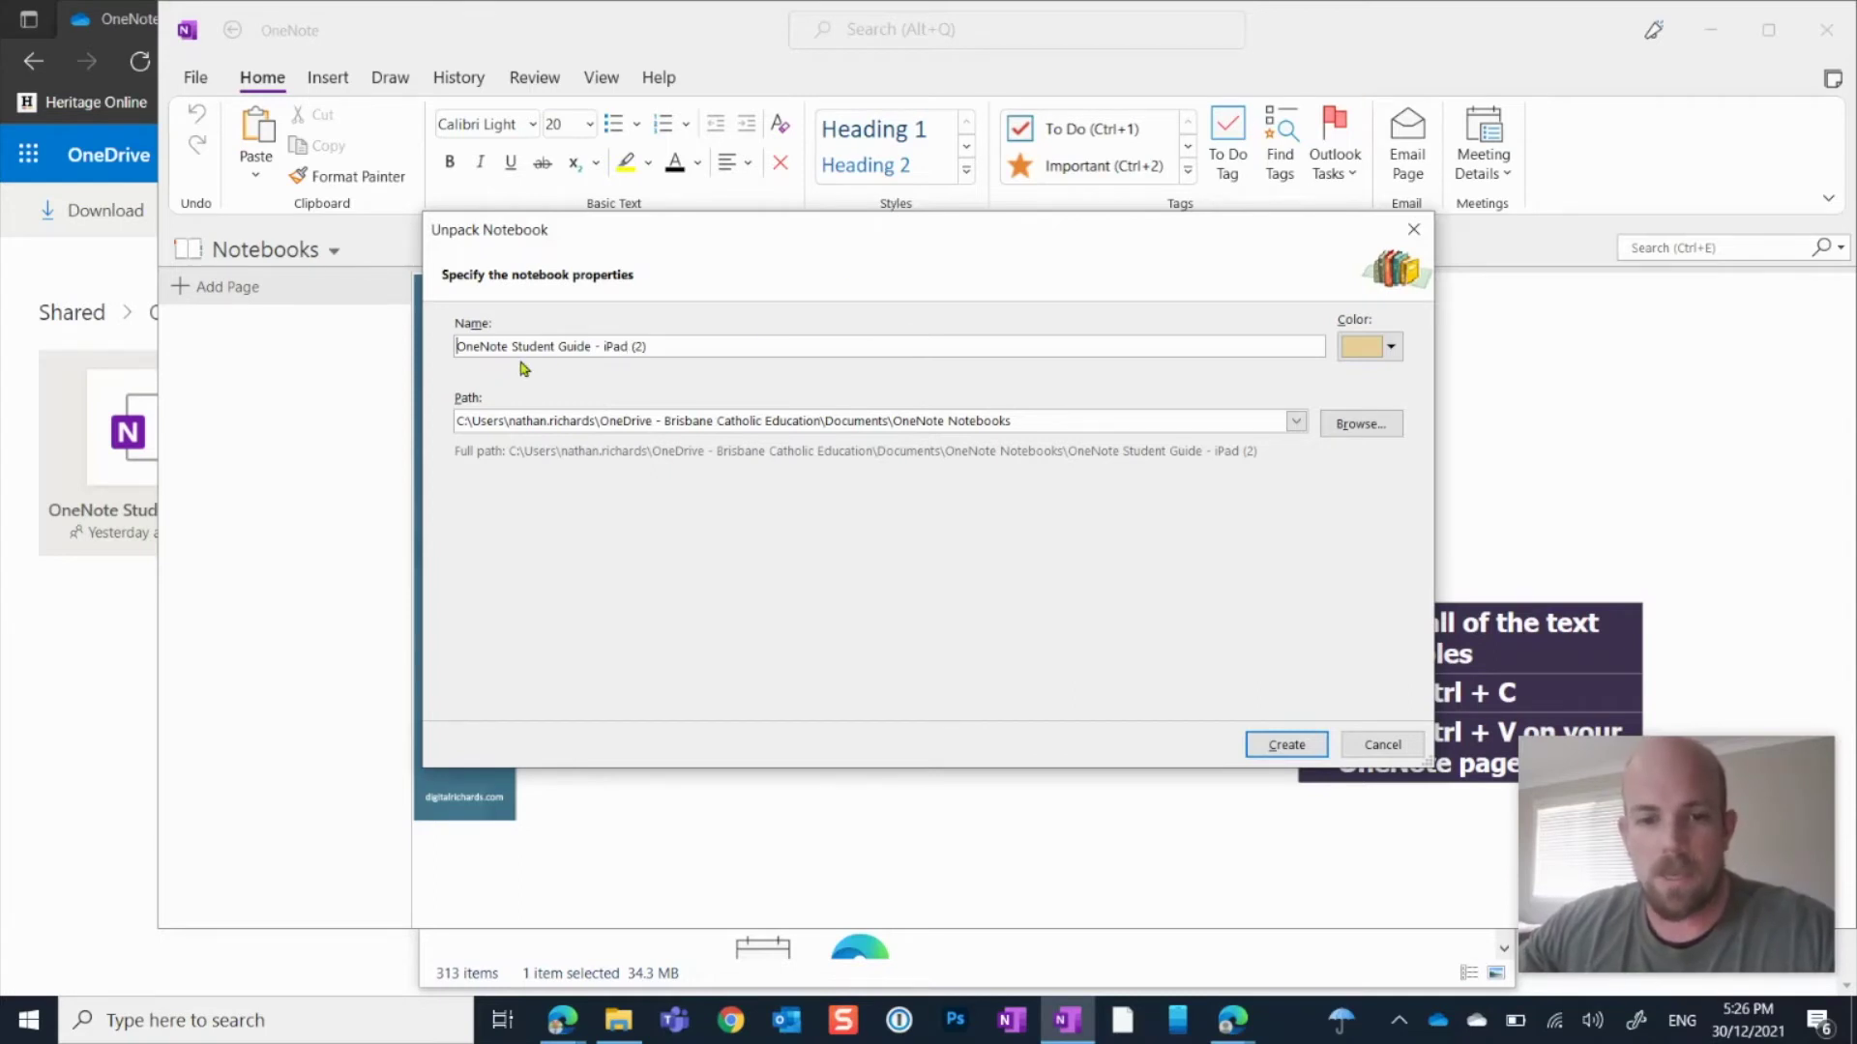
Replace the (2) at the end of the notebook name with the owner's first name
{"action": "left_click_drag", "start_coordinate": [654, 345], "coordinate": [431, 329]}
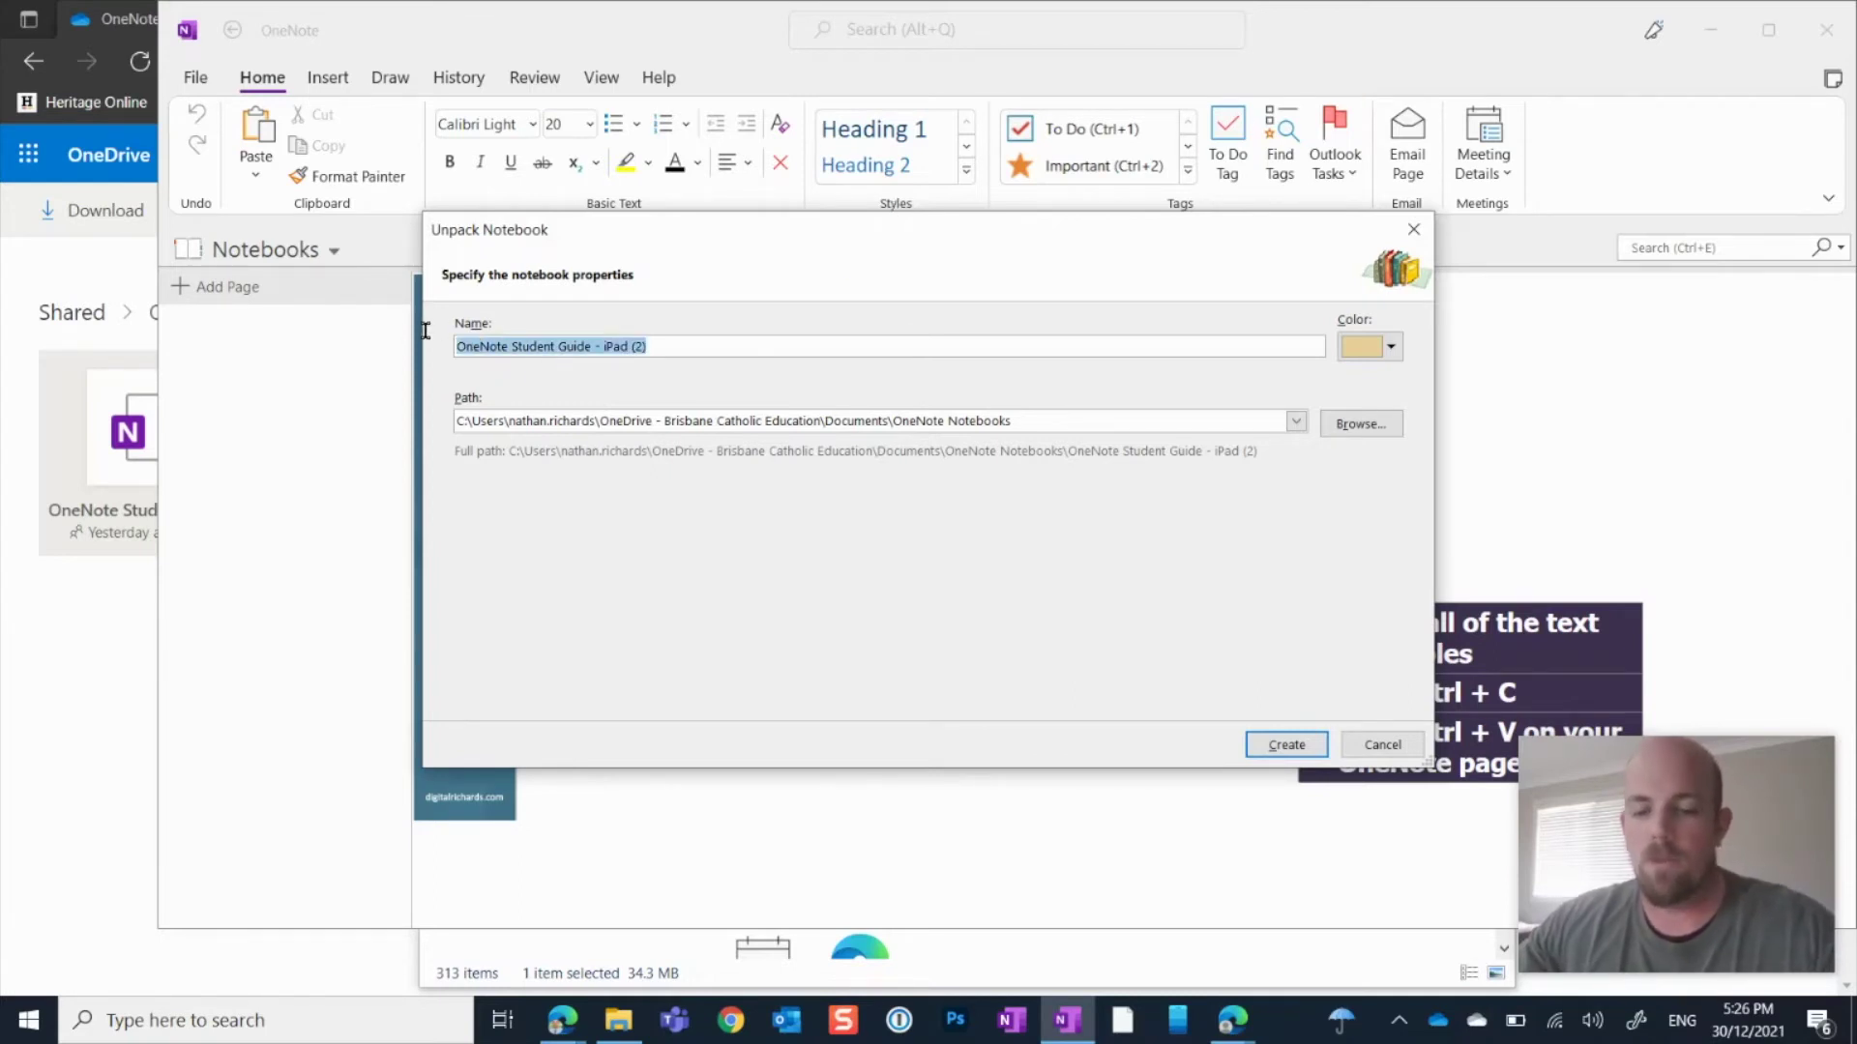
{"action": "left_click", "coordinate": [670, 353]}
{"action": "mouse_move", "coordinate": [649, 348]}
{"action": "left_mouse_down"}
{"action": "mouse_move", "coordinate": [613, 348]}
{"action": "mouse_move", "coordinate": [632, 348]}
{"action": "left_mouse_up"}
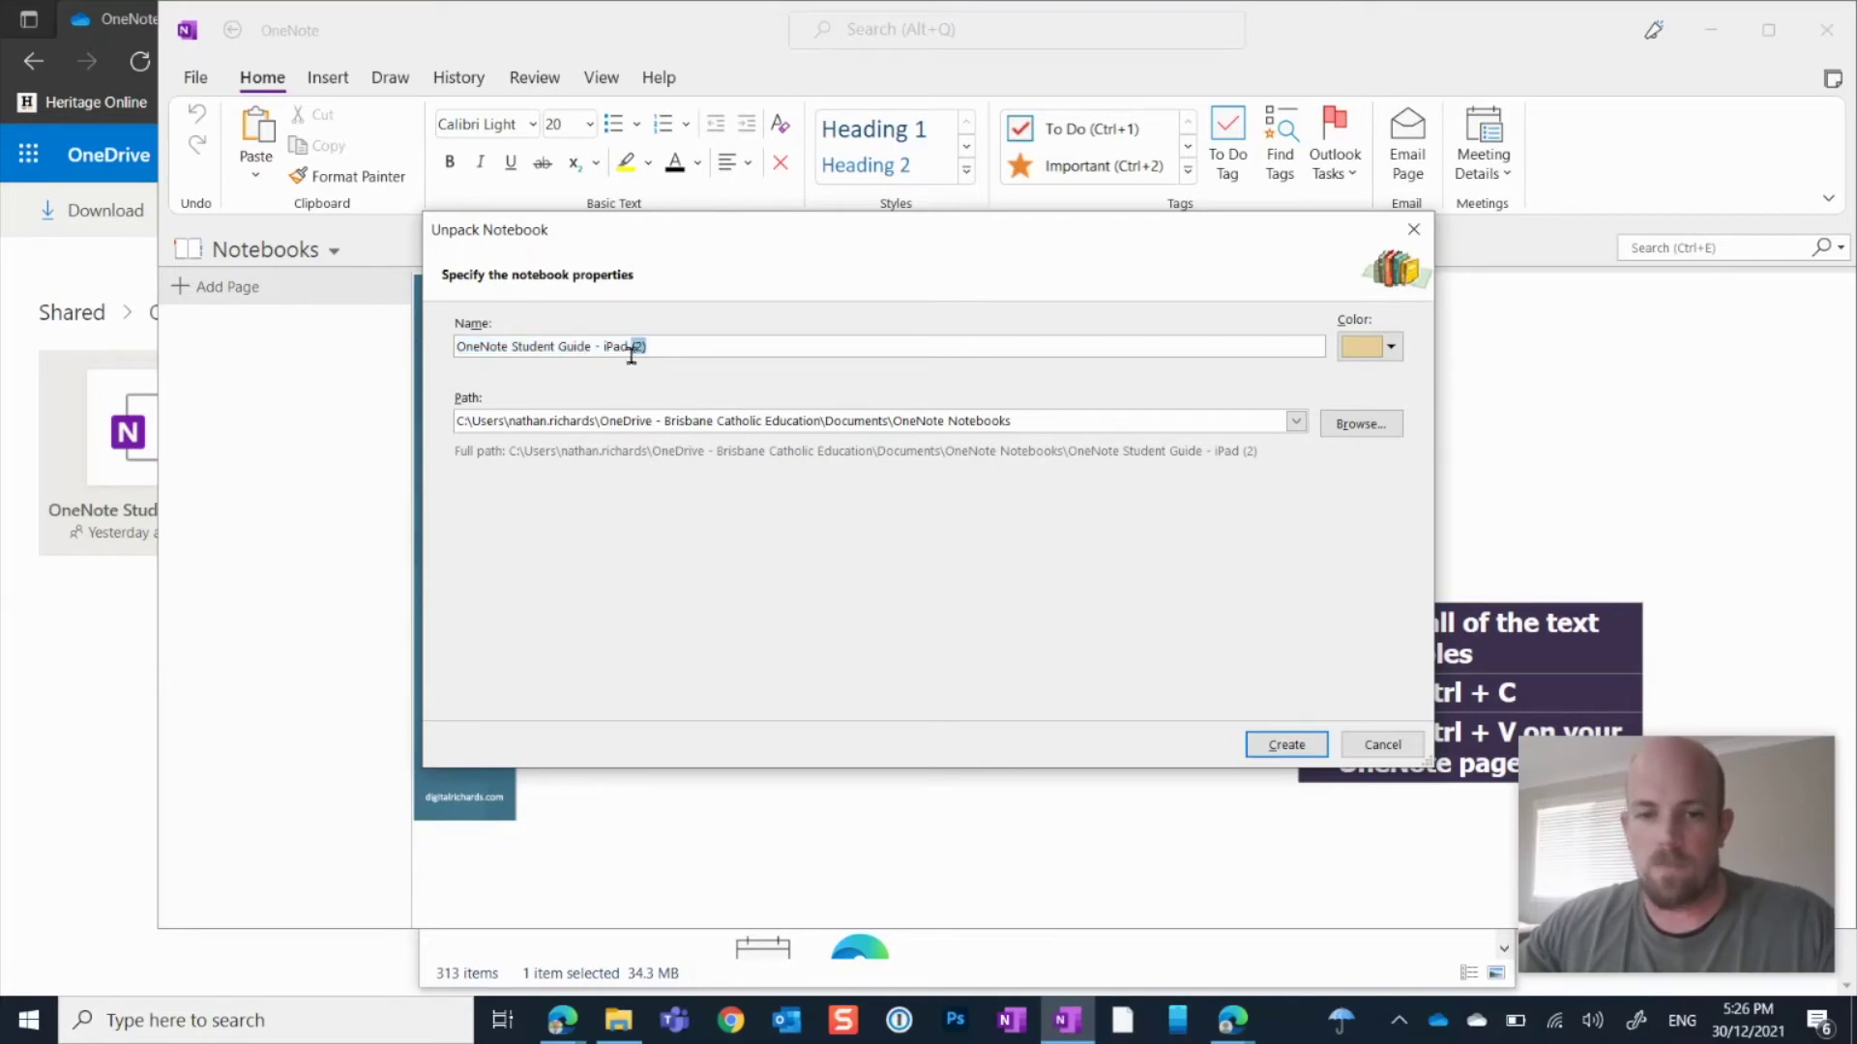
{"action": "type", "text": "Nathan"}
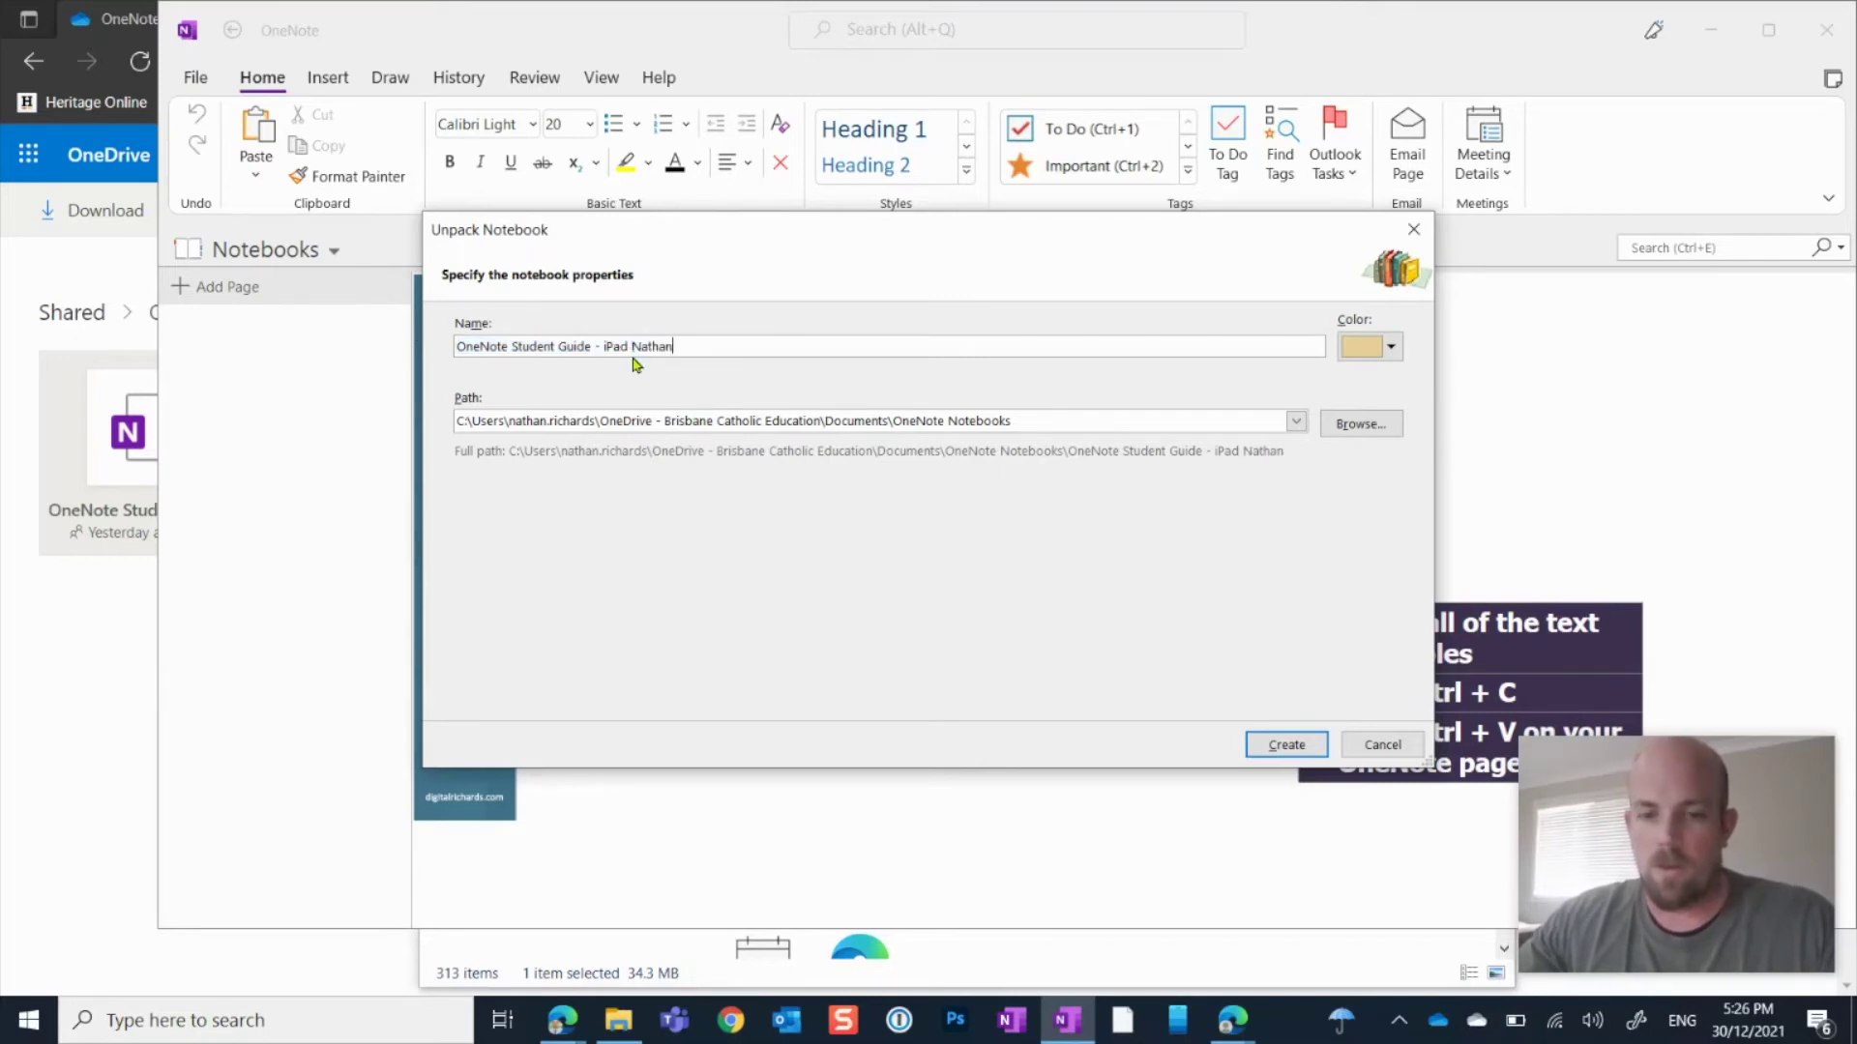
Set the save location to the OneDrive - Personal folder and create the unpacked notebook
{"action": "left_click", "coordinate": [815, 425]}
{"action": "left_click", "coordinate": [1296, 421]}
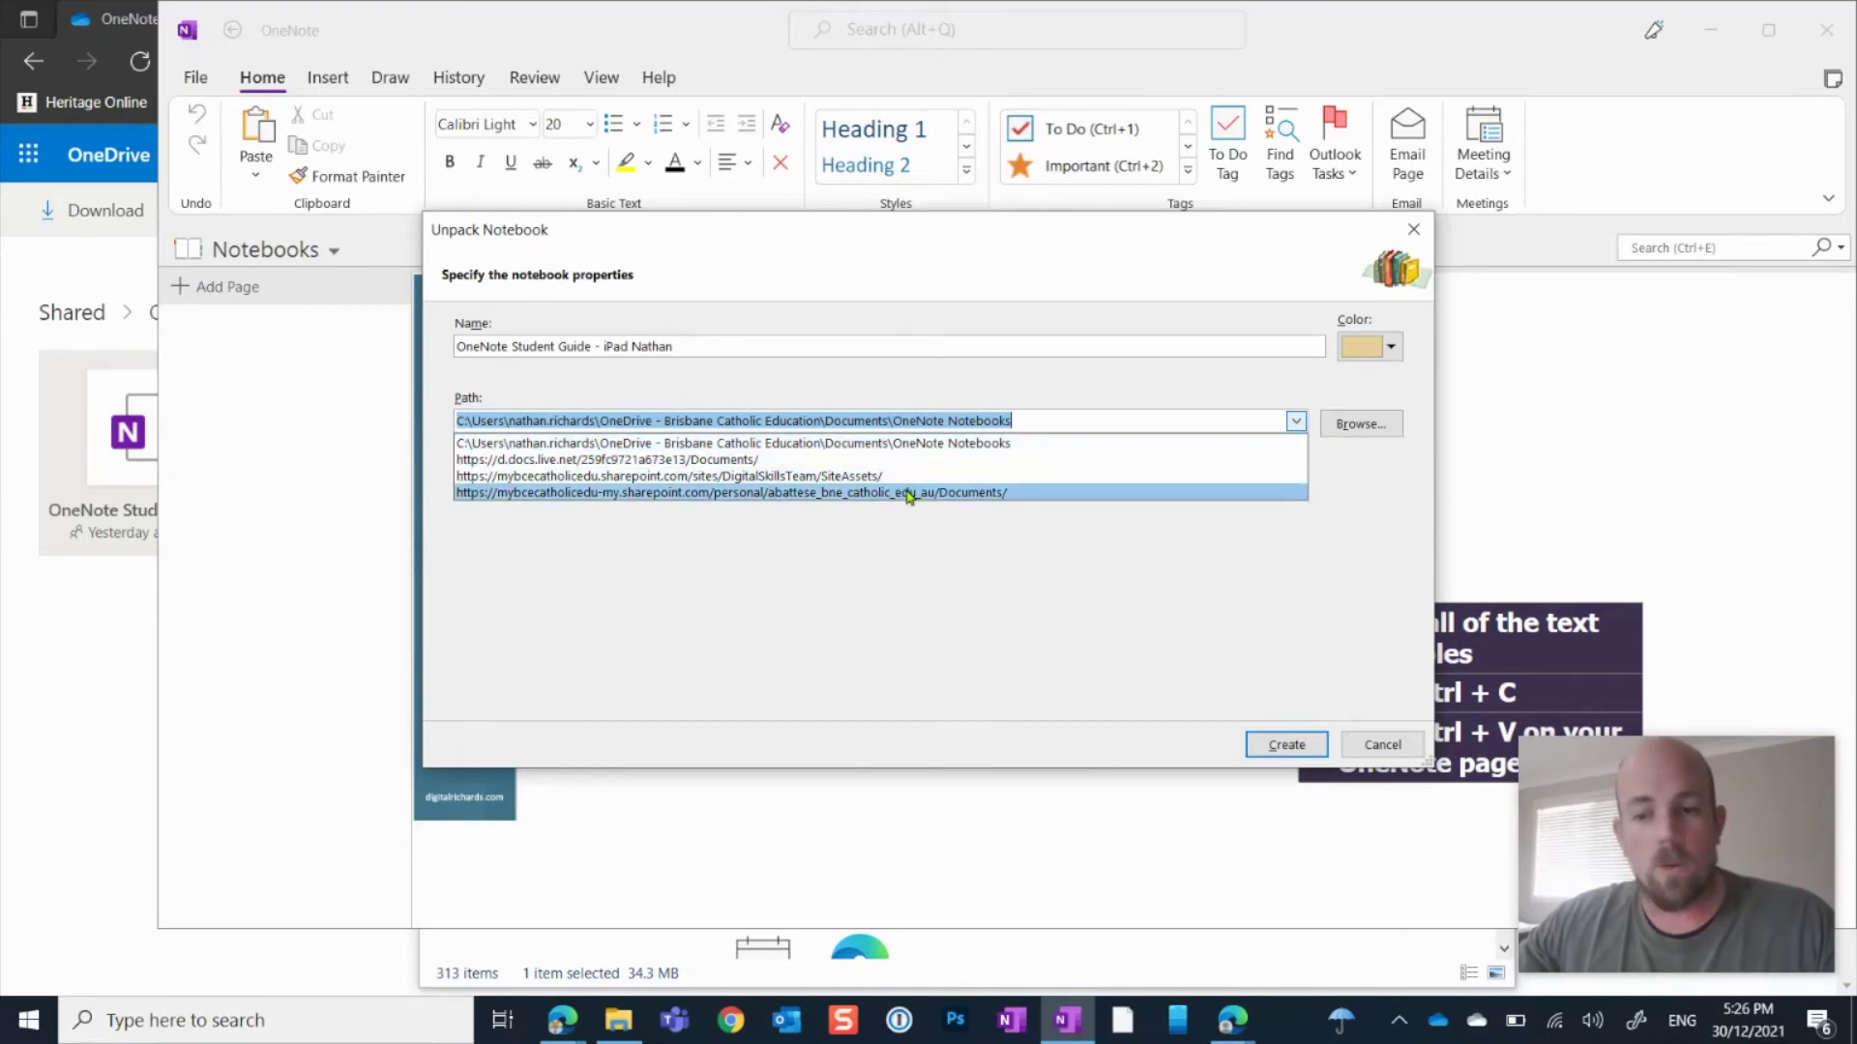
{"action": "left_click", "coordinate": [1367, 418]}
{"action": "left_click", "coordinate": [1373, 429]}
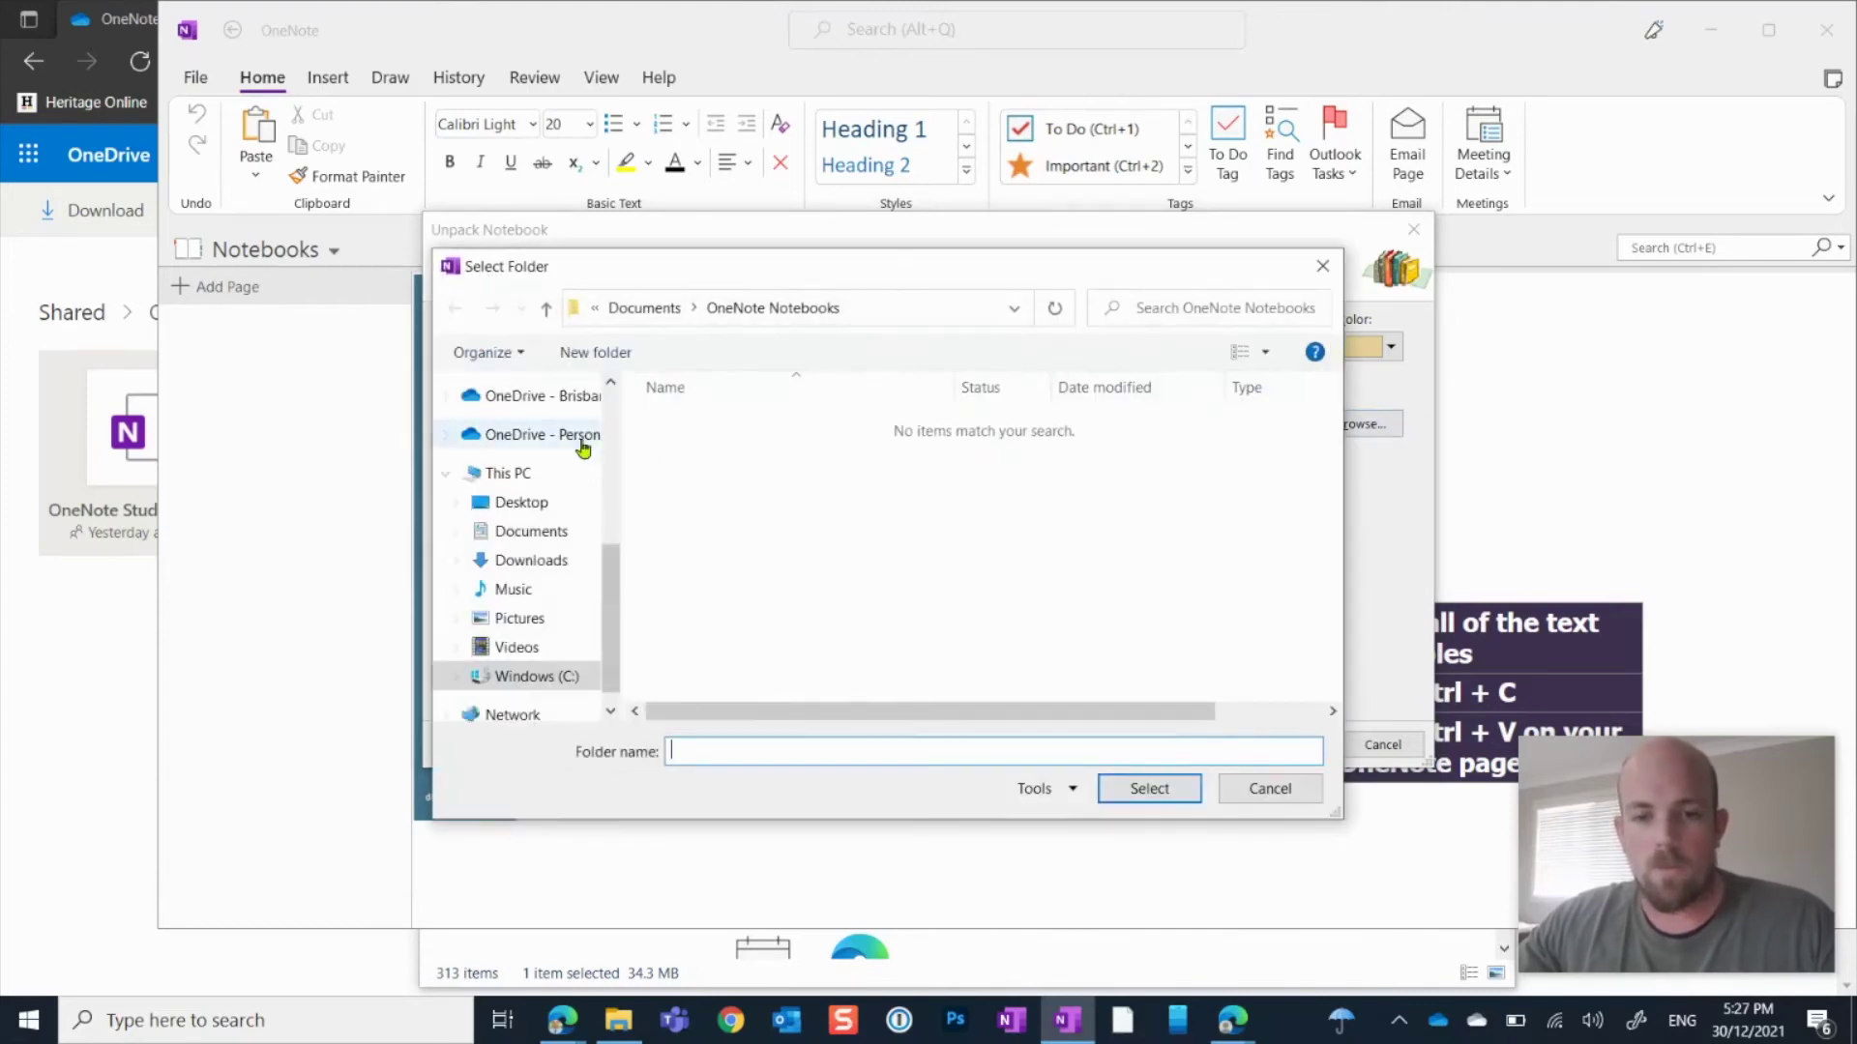
{"action": "left_click", "coordinate": [580, 440]}
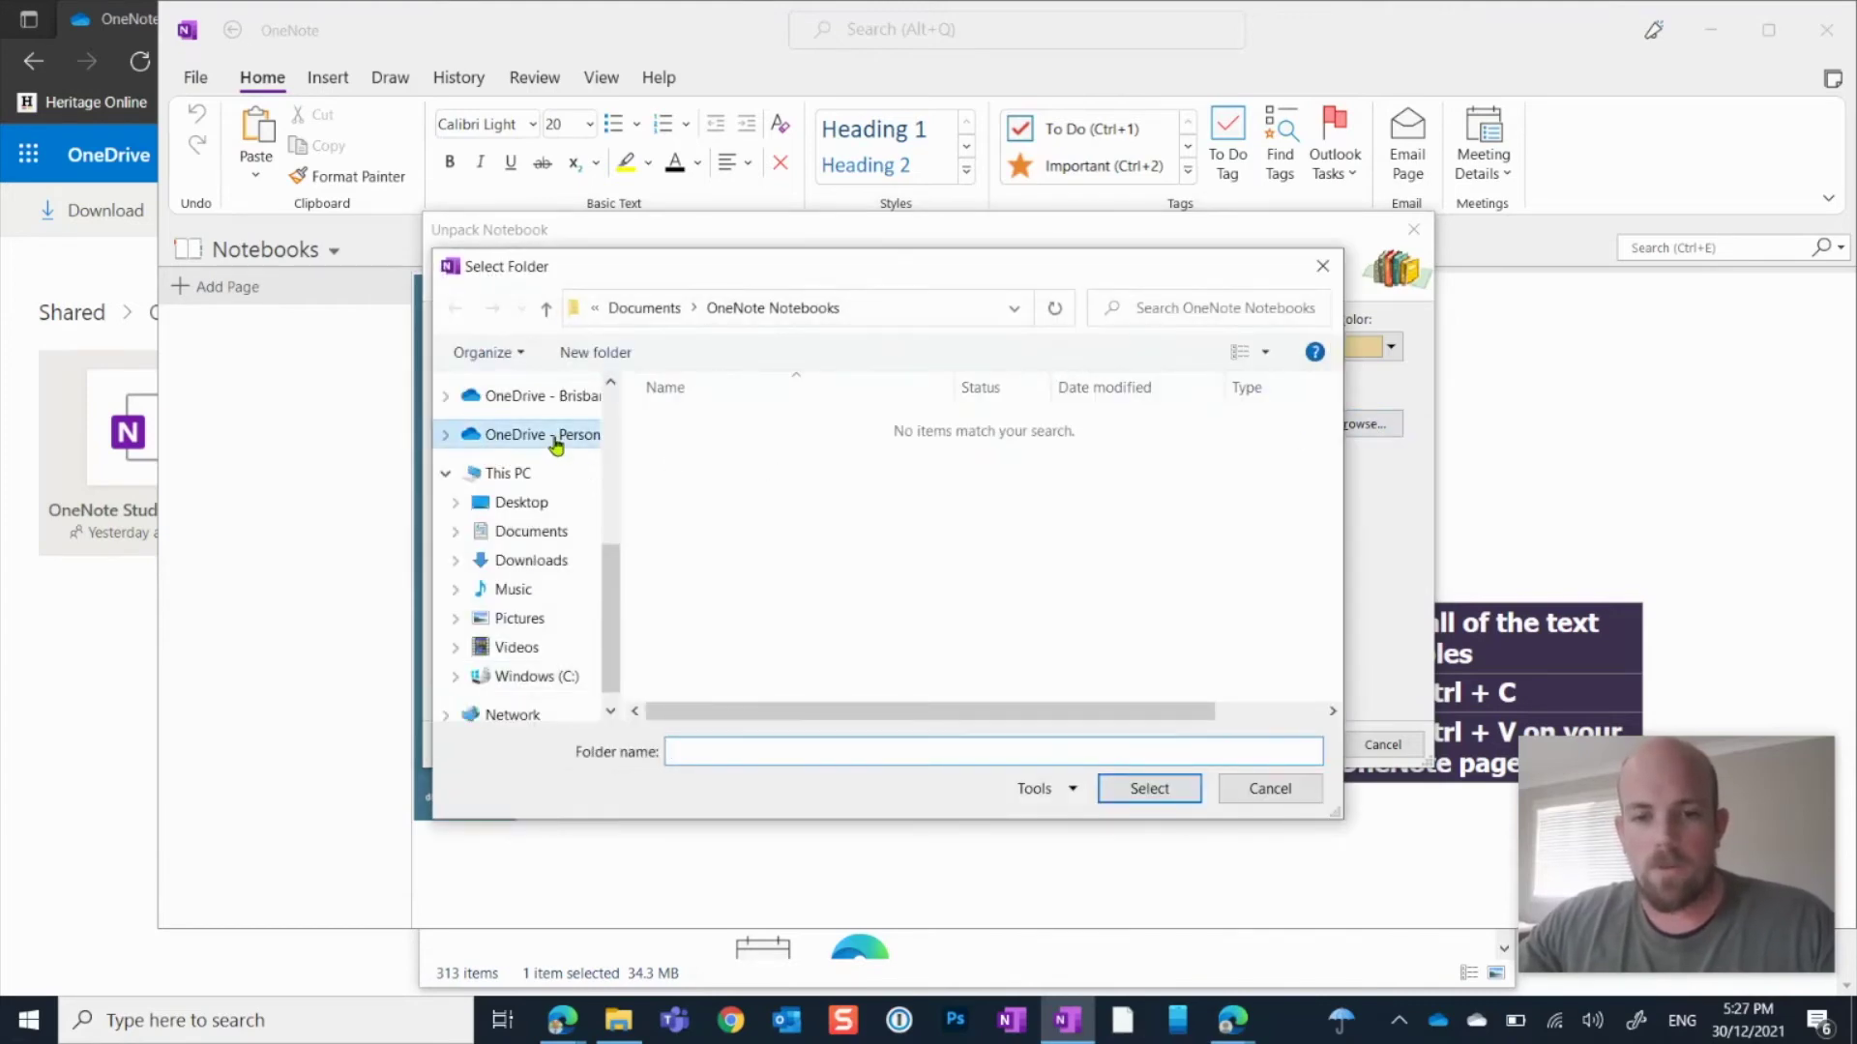
{"action": "left_click", "coordinate": [1183, 791]}
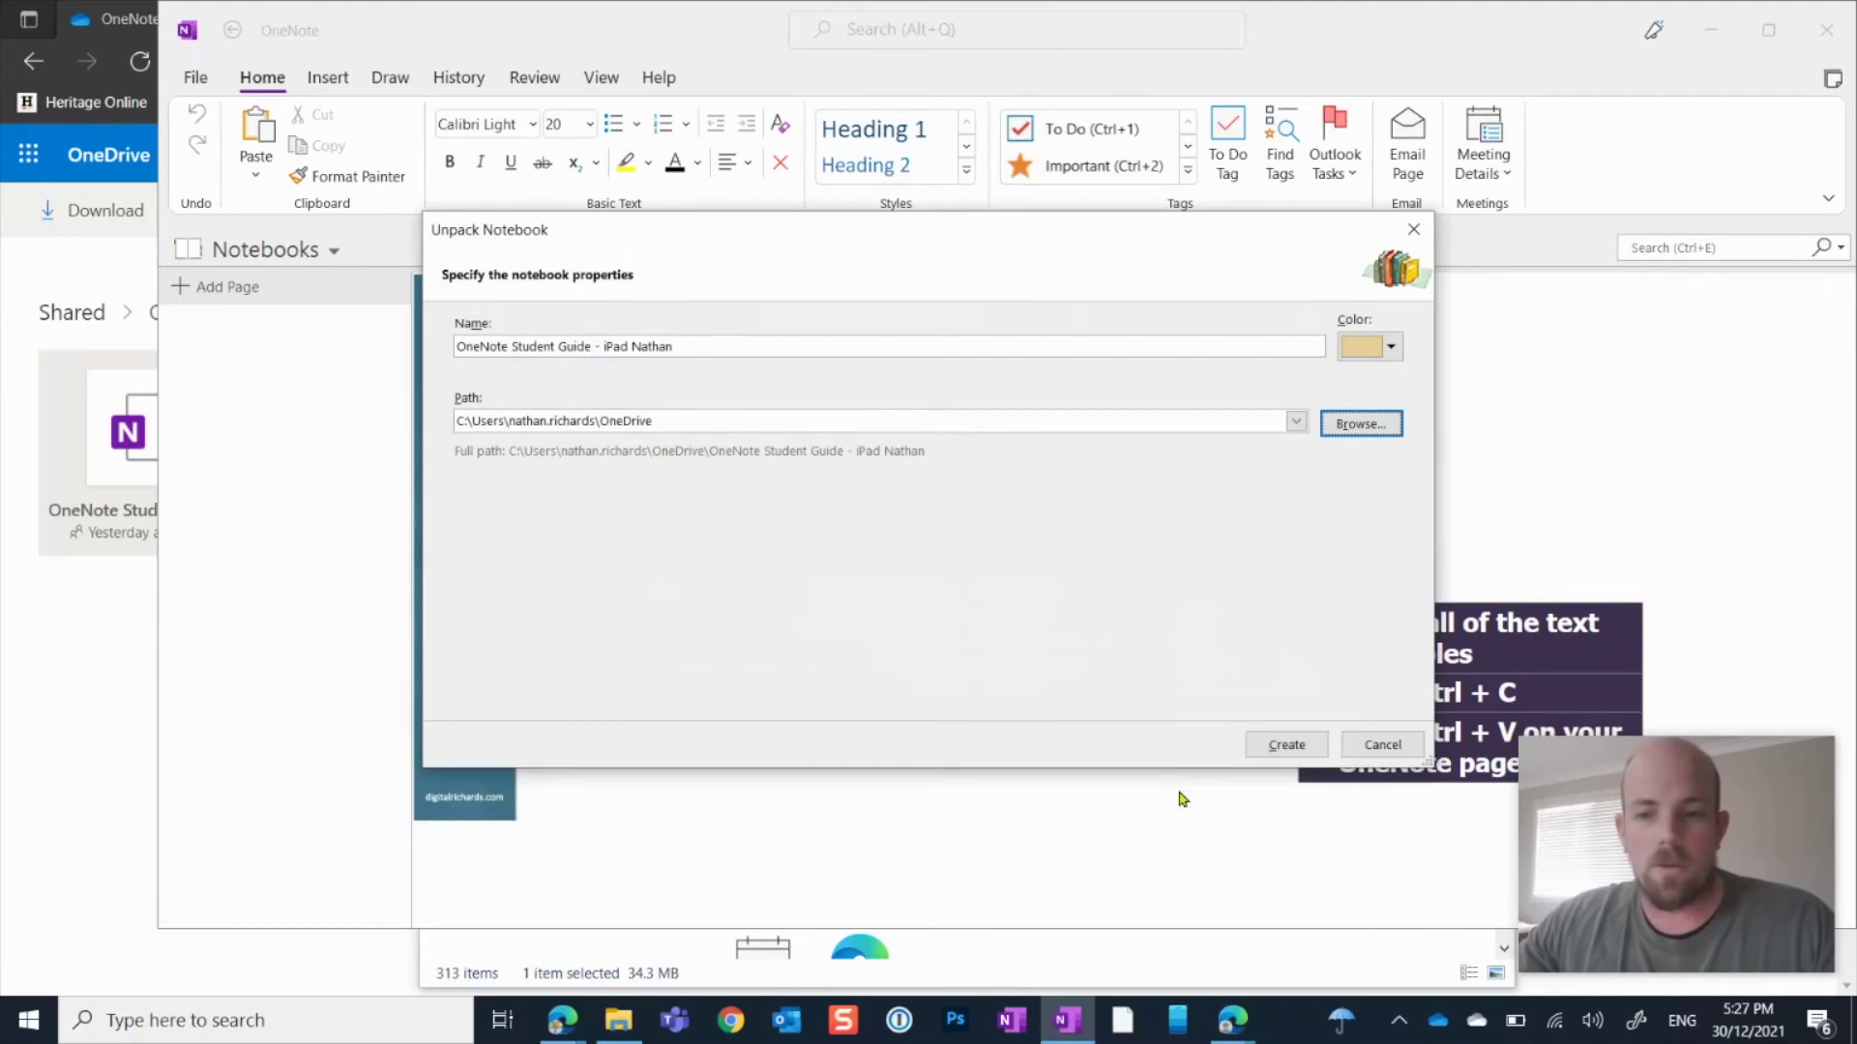
{"action": "left_click", "coordinate": [1292, 745]}
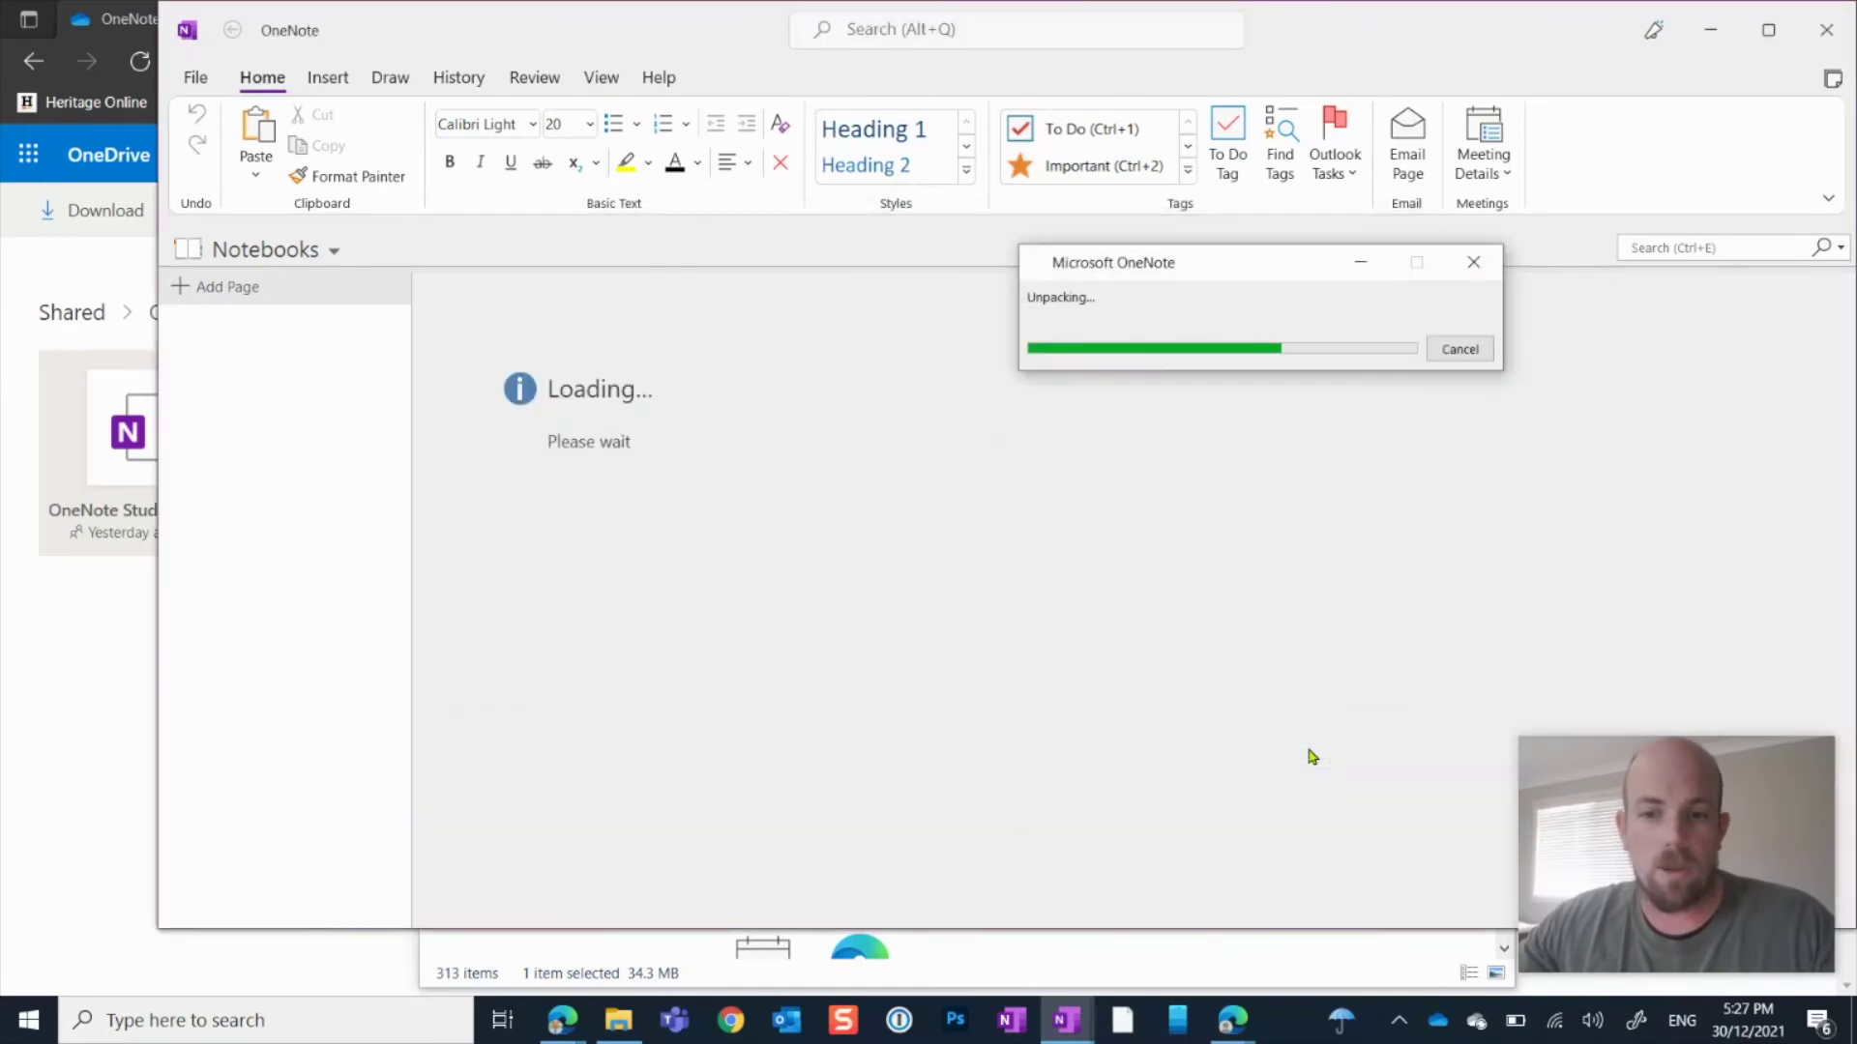
Maximize the OneNote window once unpacking finishes, then switch to OneNote for Windows 10
{"action": "left_click", "coordinate": [1775, 37]}
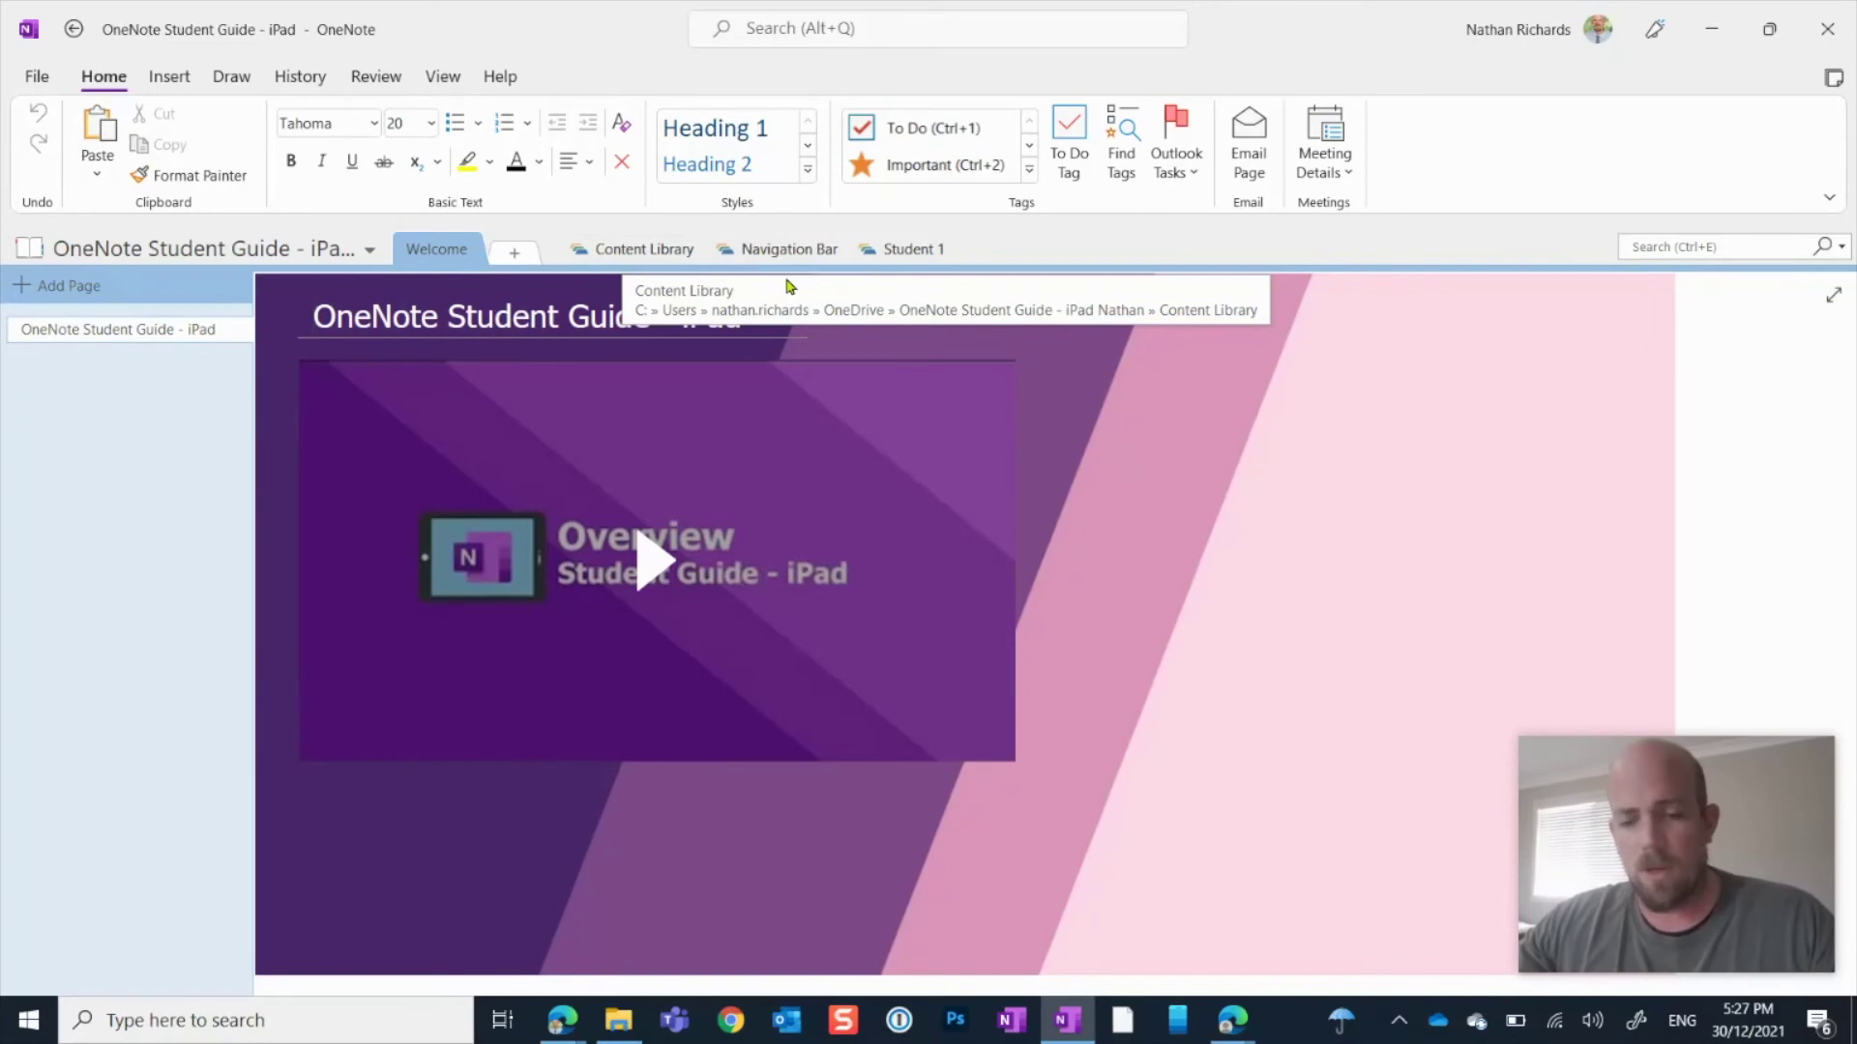
{"action": "left_click", "coordinate": [1015, 1021]}
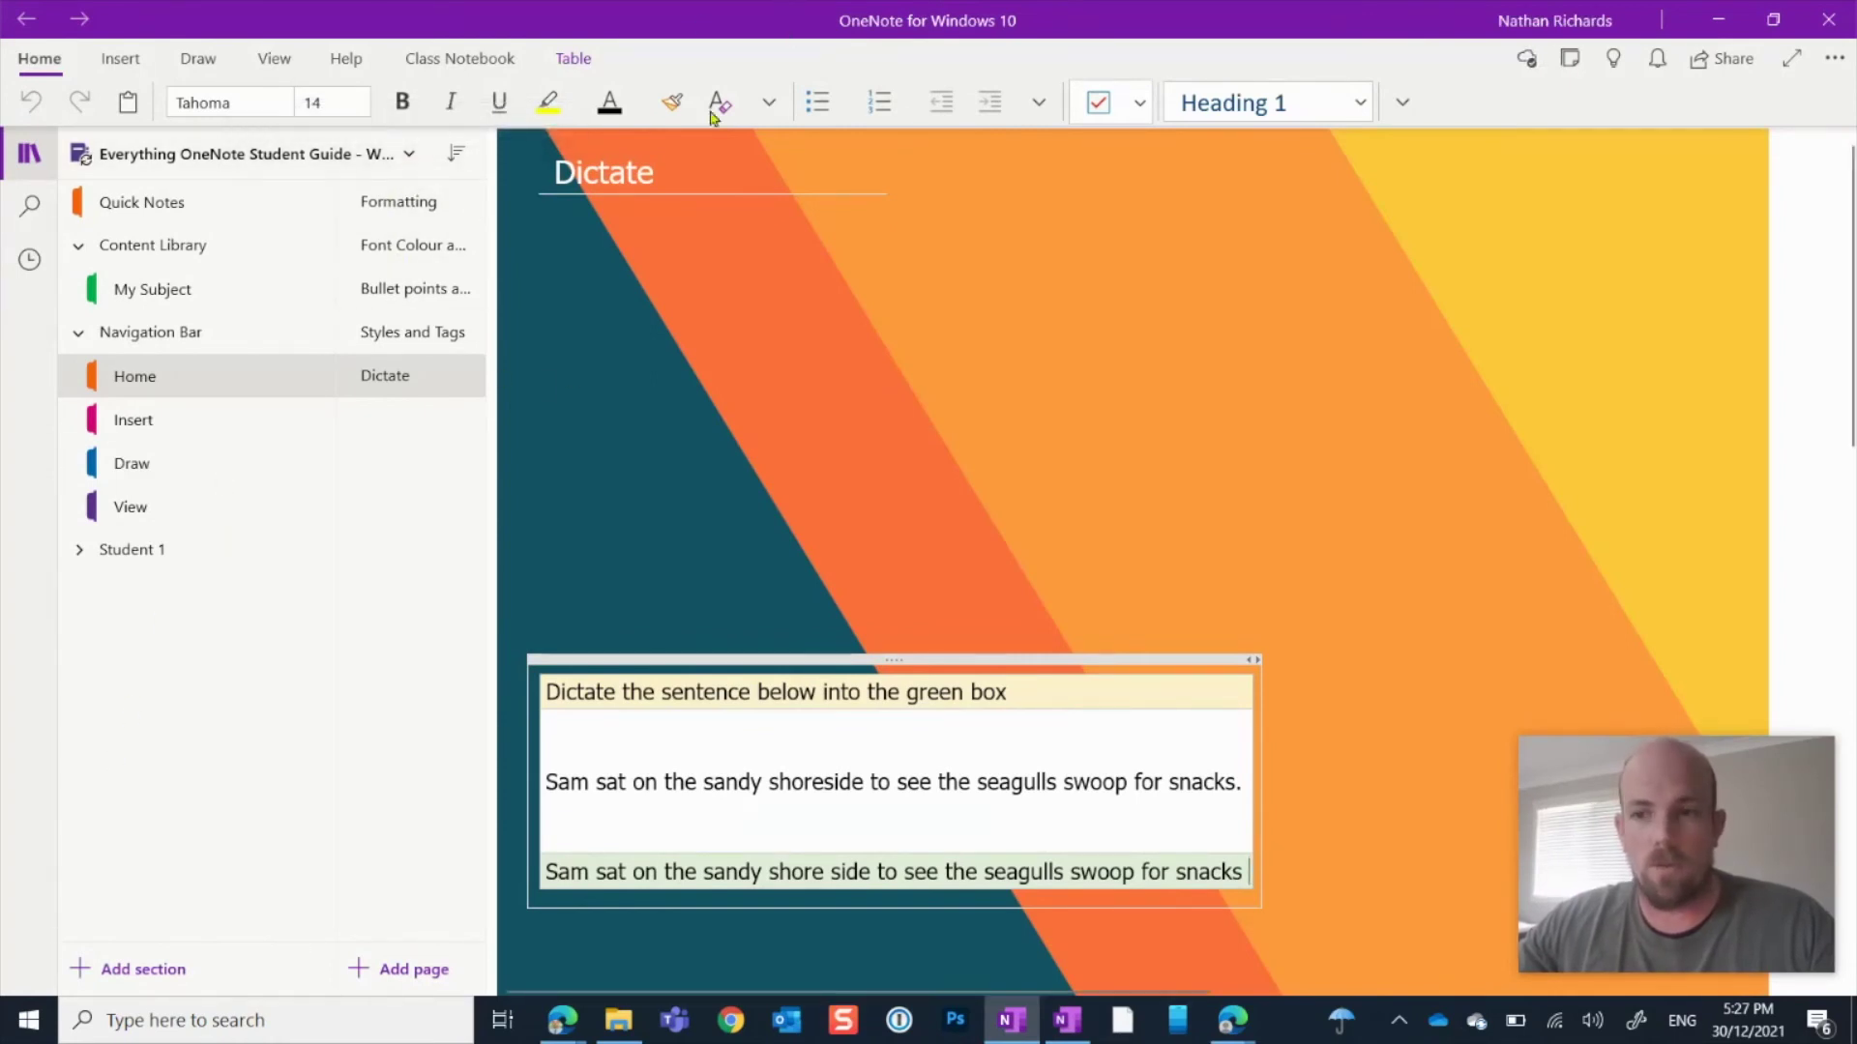
From the notebook list, open More Notebooks and scroll to find Everything OneNote Student Guide - iPad
{"action": "left_click", "coordinate": [350, 172]}
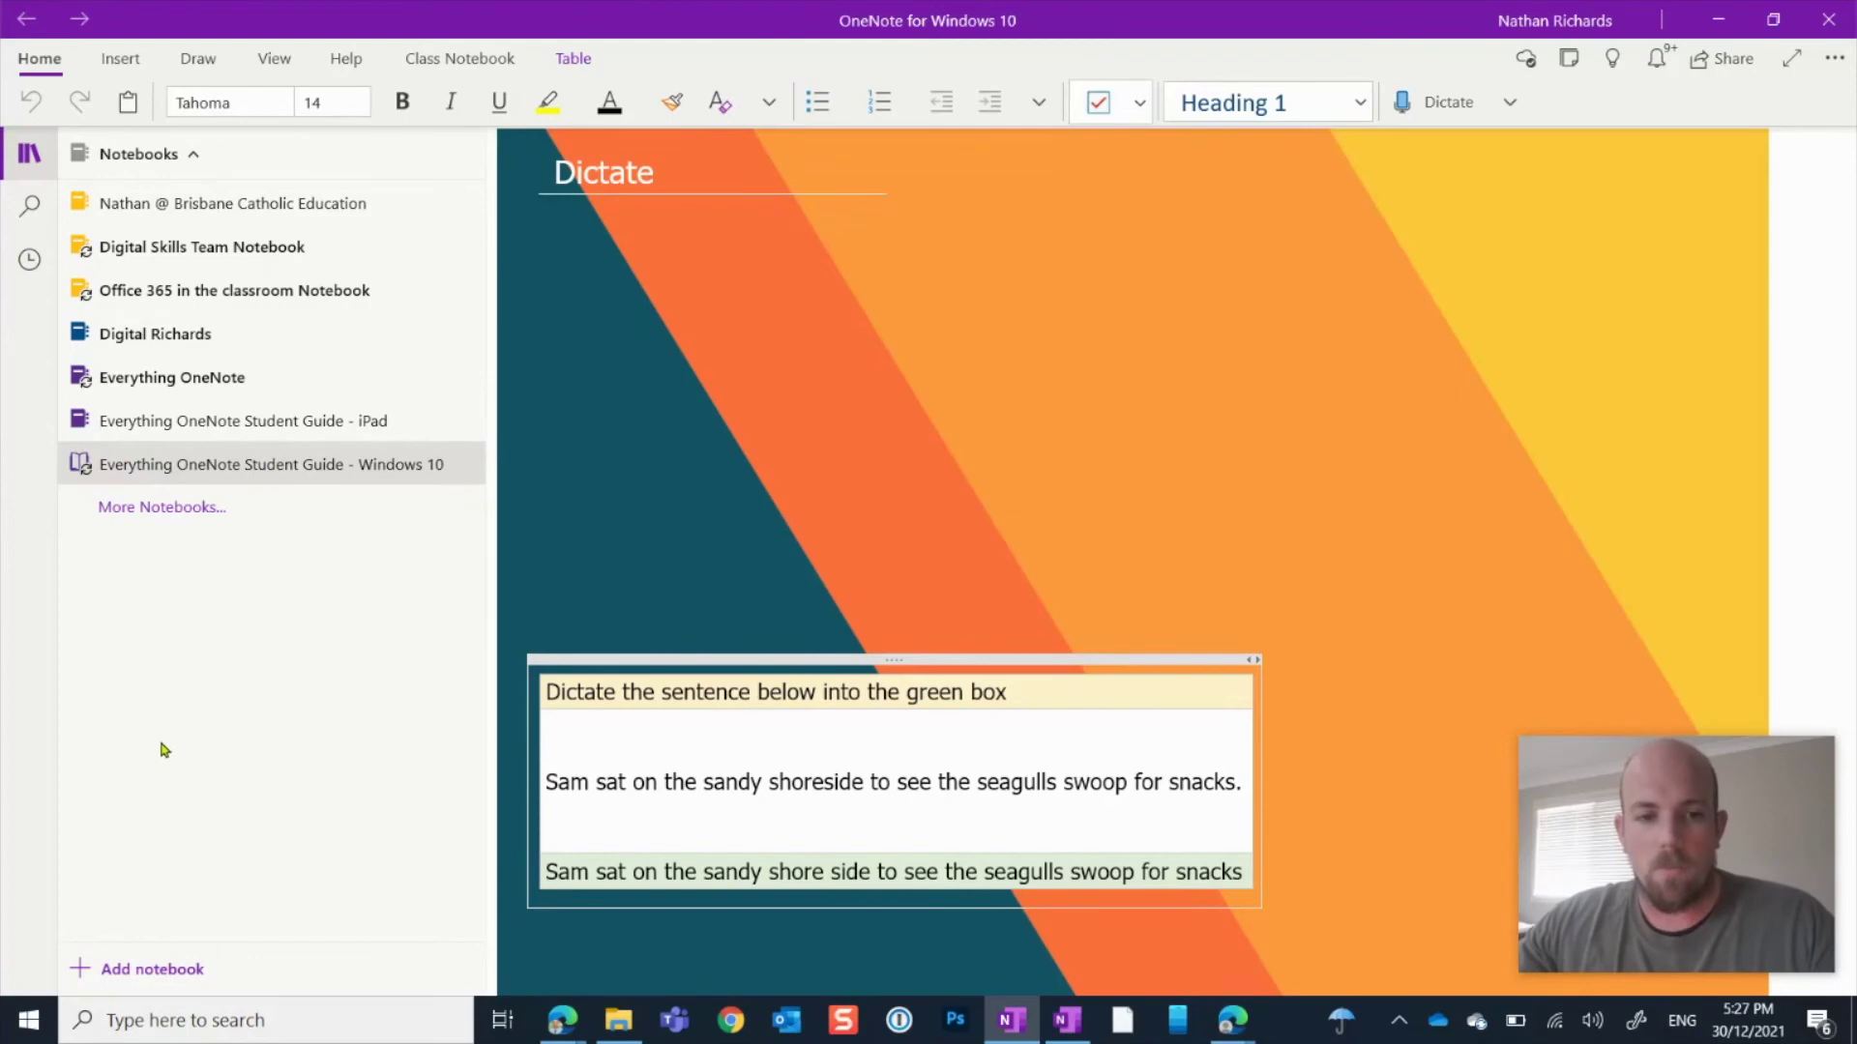
{"action": "left_click", "coordinate": [170, 507]}
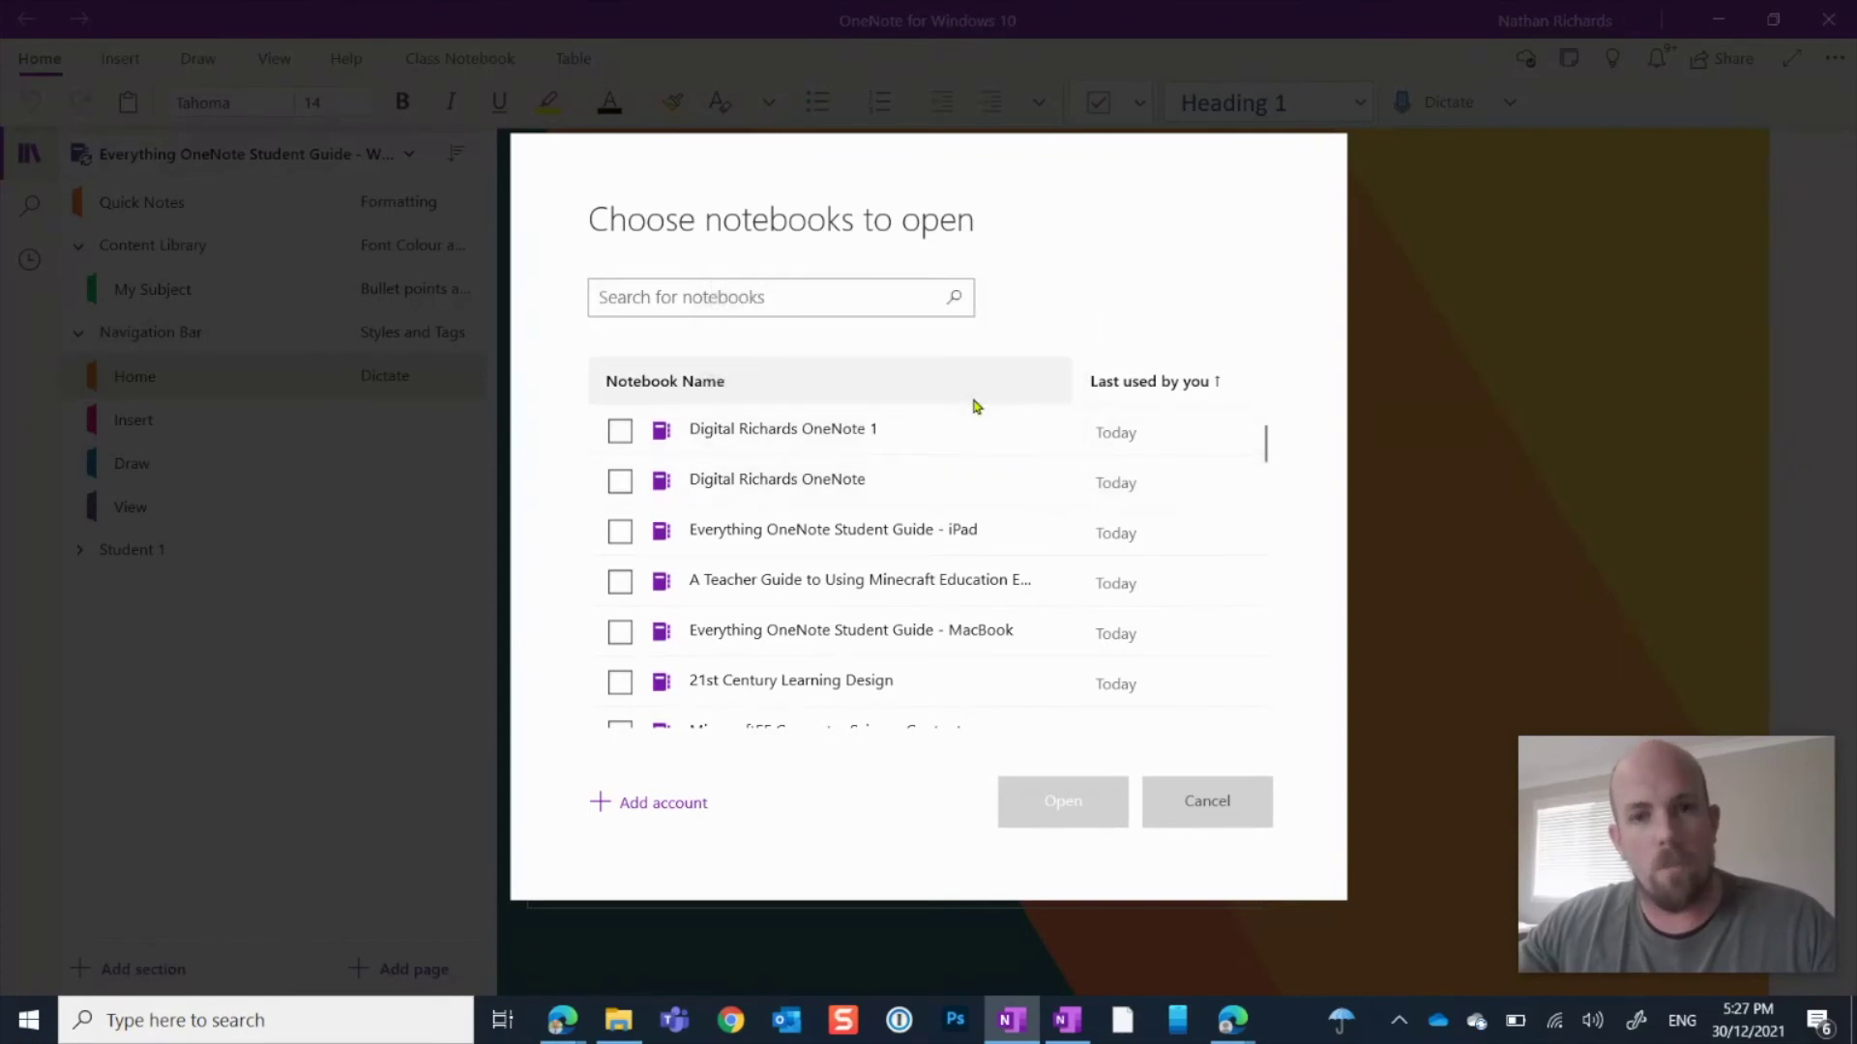
{"action": "scroll", "coordinate": [957, 531], "scroll_direction": "down", "scroll_amount": 3}
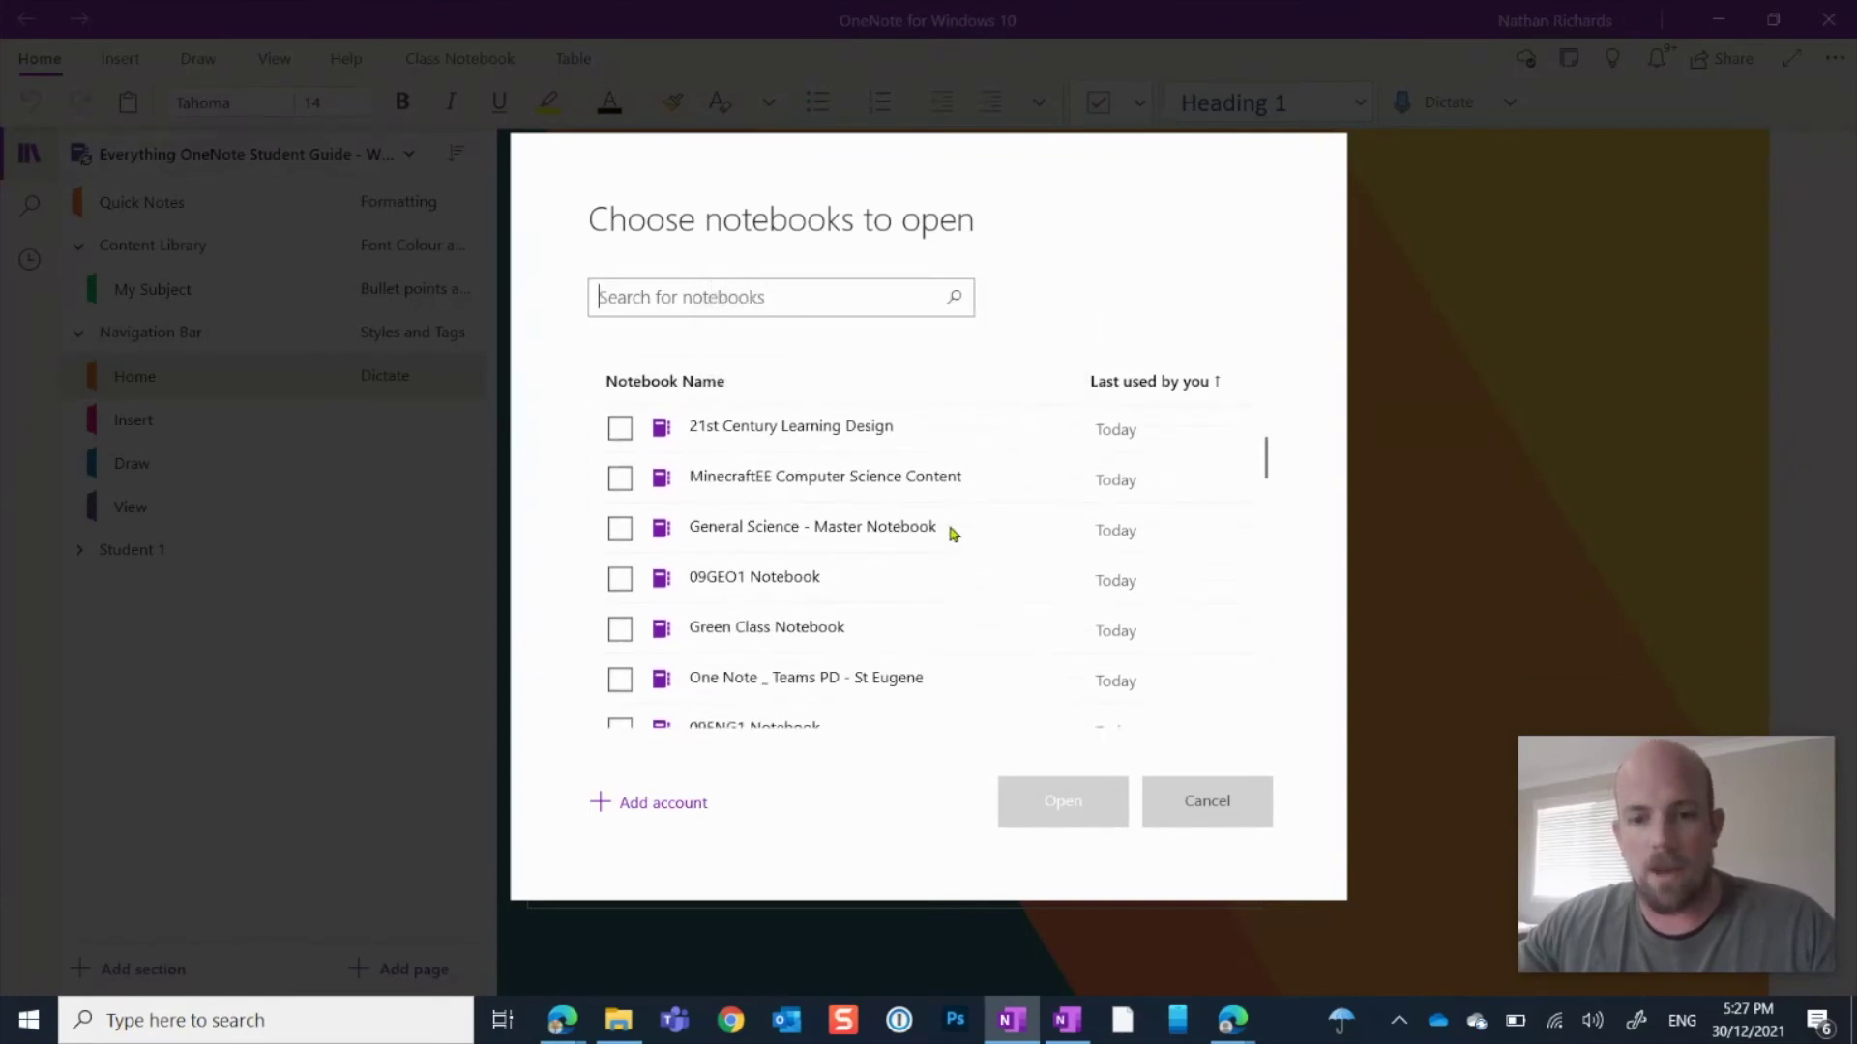
{"action": "scroll", "coordinate": [953, 533], "scroll_direction": "up", "scroll_amount": 3}
{"action": "scroll", "coordinate": [953, 533], "scroll_direction": "down", "scroll_amount": 1}
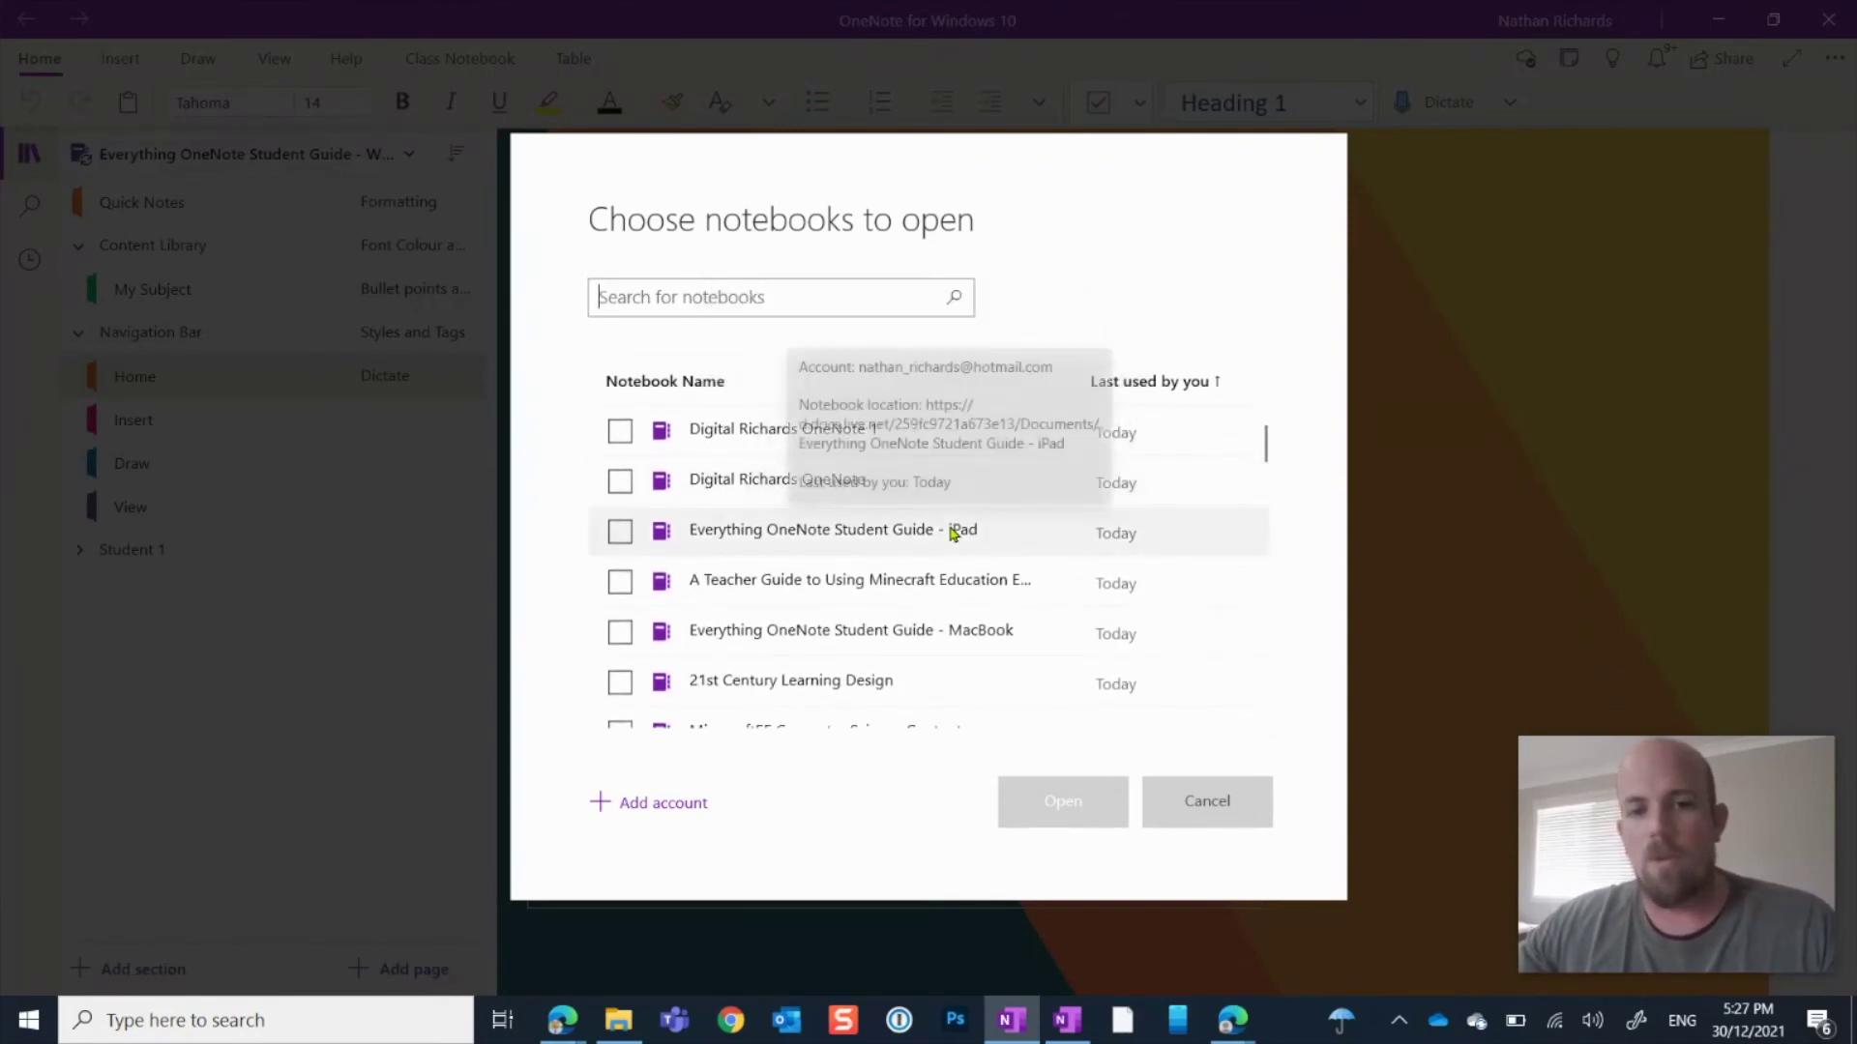